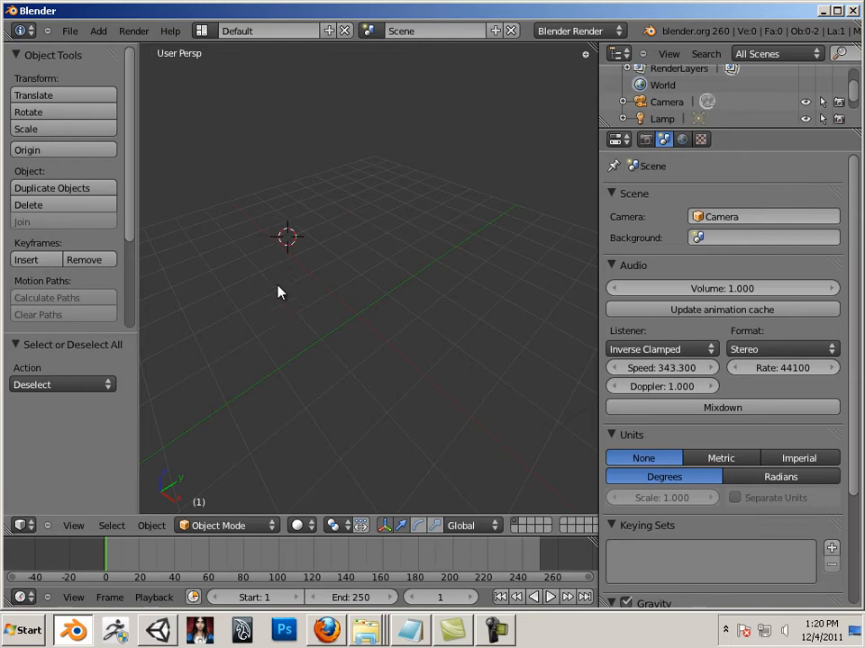
Reposition the 3D cursor around the empty 3D view, finally placing it over the far part of the grid.
click(460, 348)
click(483, 276)
click(193, 368)
click(306, 415)
click(517, 413)
click(381, 172)
click(223, 248)
click(245, 373)
click(319, 429)
click(367, 230)
click(458, 332)
click(286, 469)
click(214, 395)
click(213, 305)
click(373, 216)
click(432, 361)
click(238, 448)
click(243, 241)
Add a Bezier curve at the 3D cursor's location.
click(99, 31)
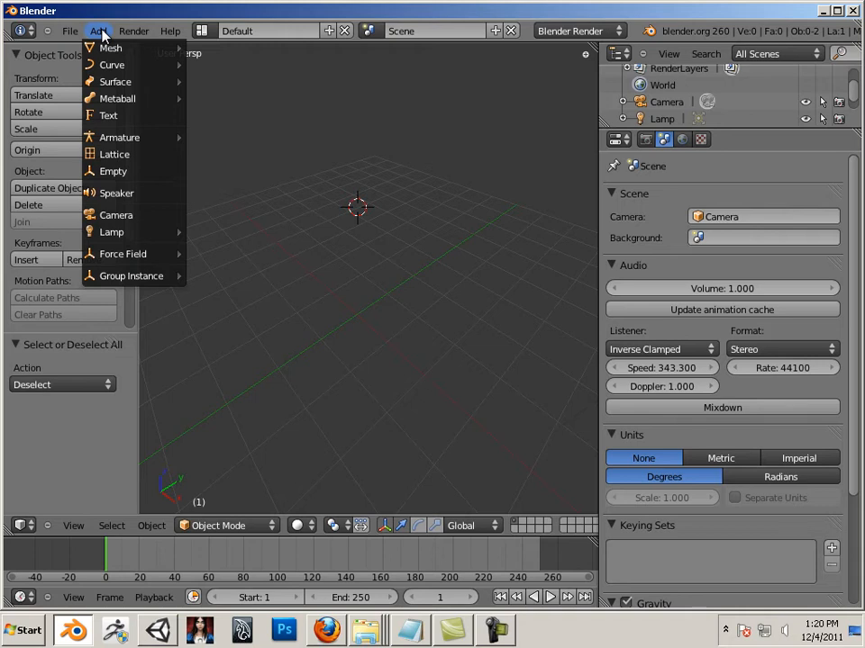
mouse_move(136, 70)
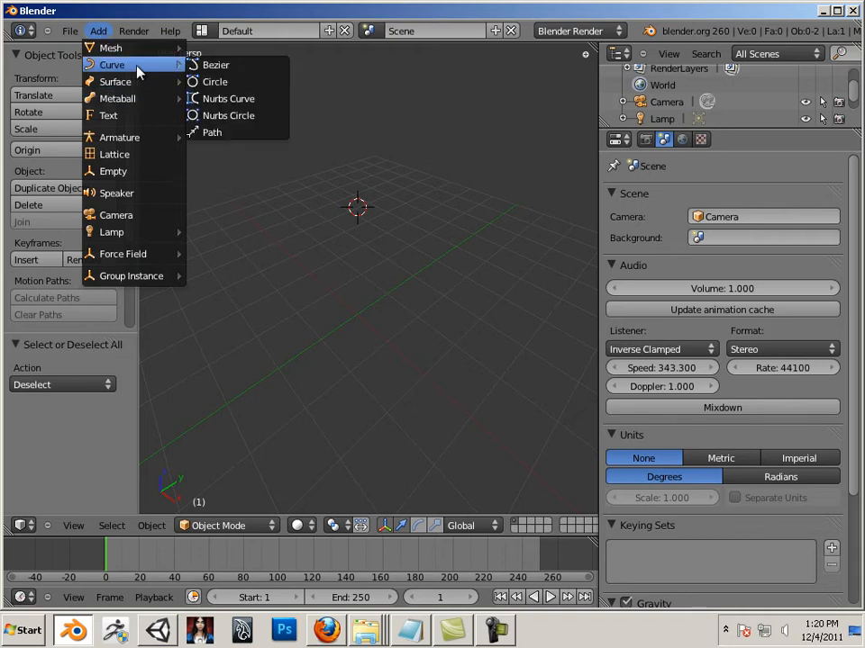
click(243, 70)
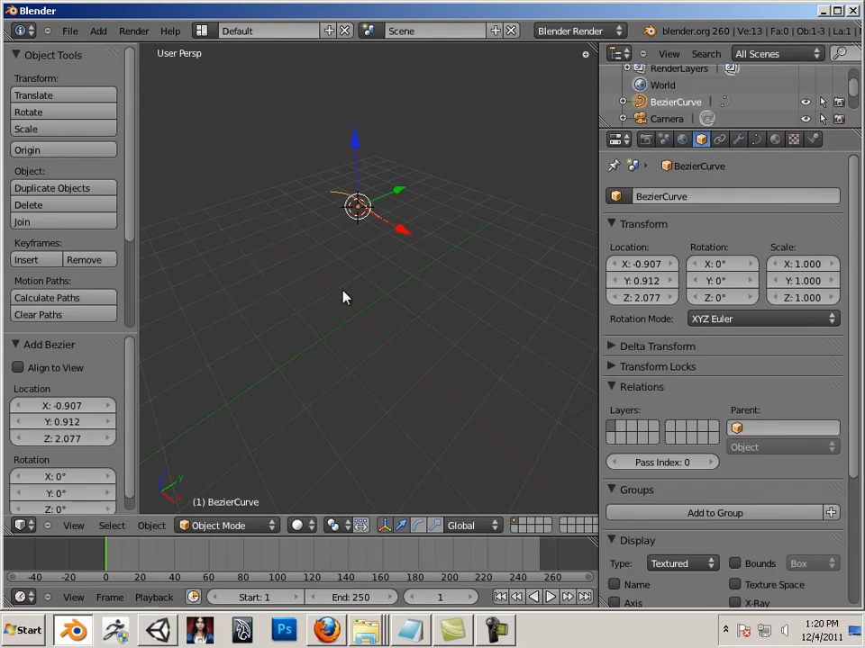
Lower the Bezier curve along Z to about -0.046 so it lies near the grid plane.
middle_drag(410, 250, 304, 198)
drag(287, 160, 293, 229)
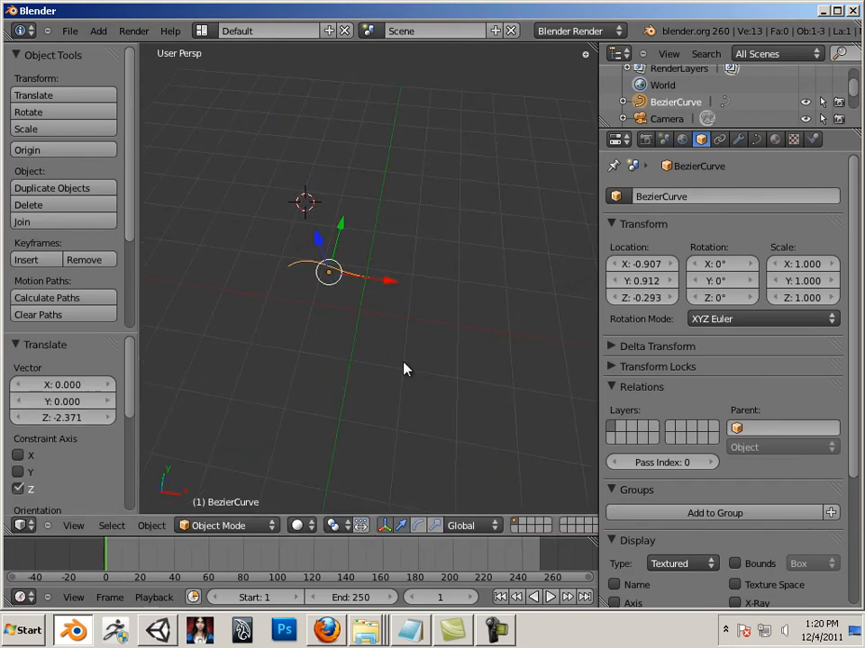
middle_drag(402, 362, 359, 298)
drag(335, 260, 335, 250)
middle_drag(274, 383, 404, 403)
In Edit Mode, extrude the curve's +X end control point and move the new point out along X and about 3.44 along Y.
key(Tab)
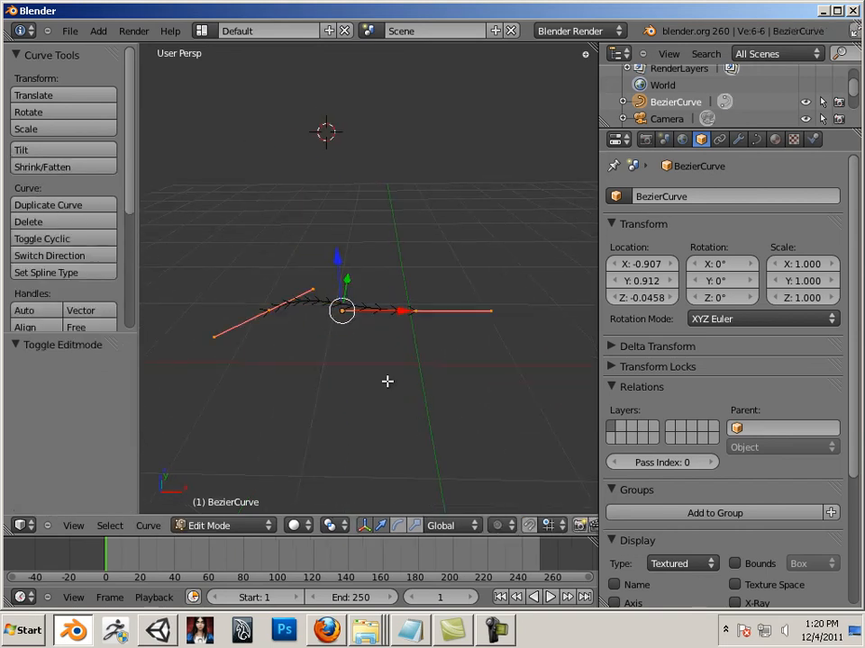
click(419, 310)
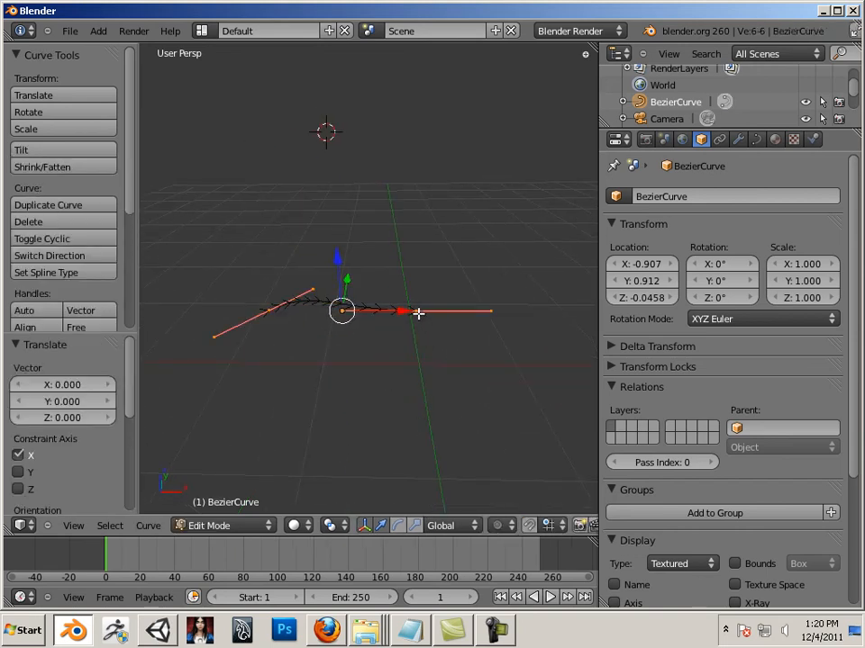
middle_drag(417, 311, 415, 329)
click(427, 319)
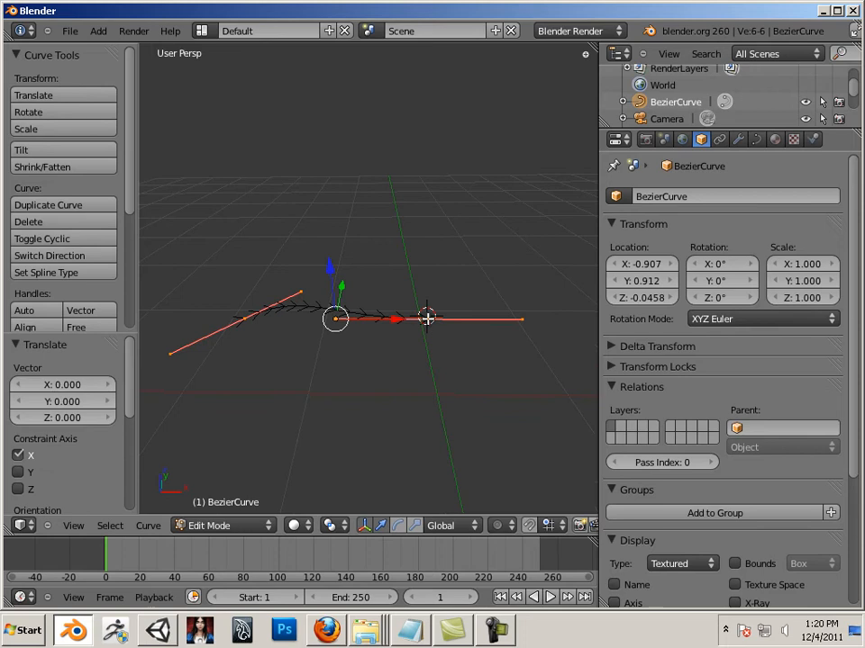
right_click(427, 319)
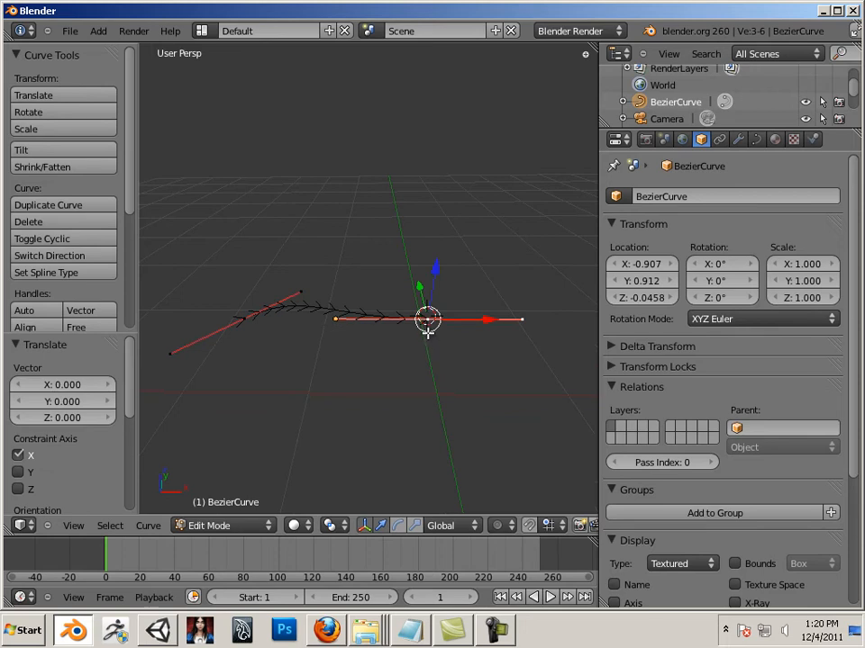
scroll(437, 340, up, 1)
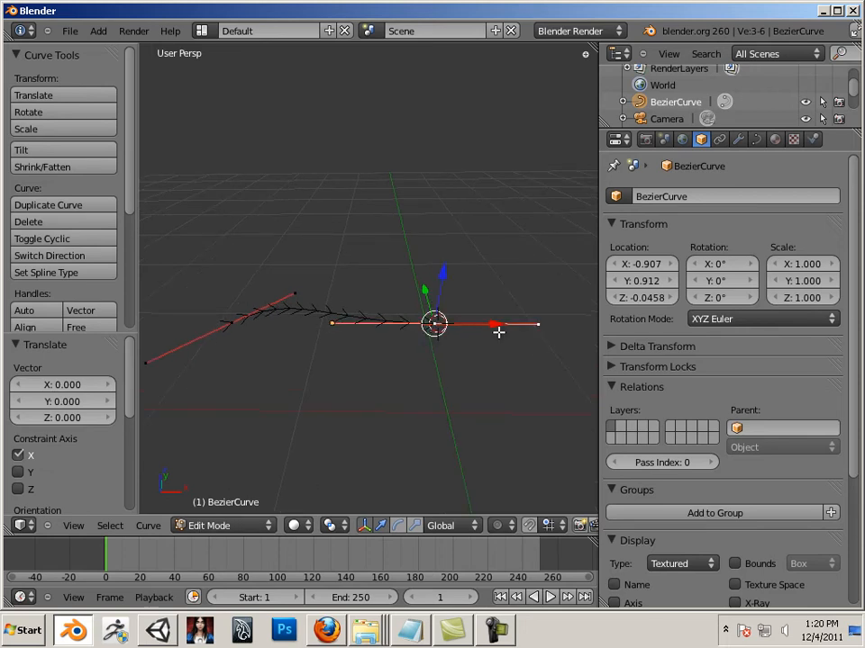
scroll(498, 332, down, 2)
key(e)
click(403, 325)
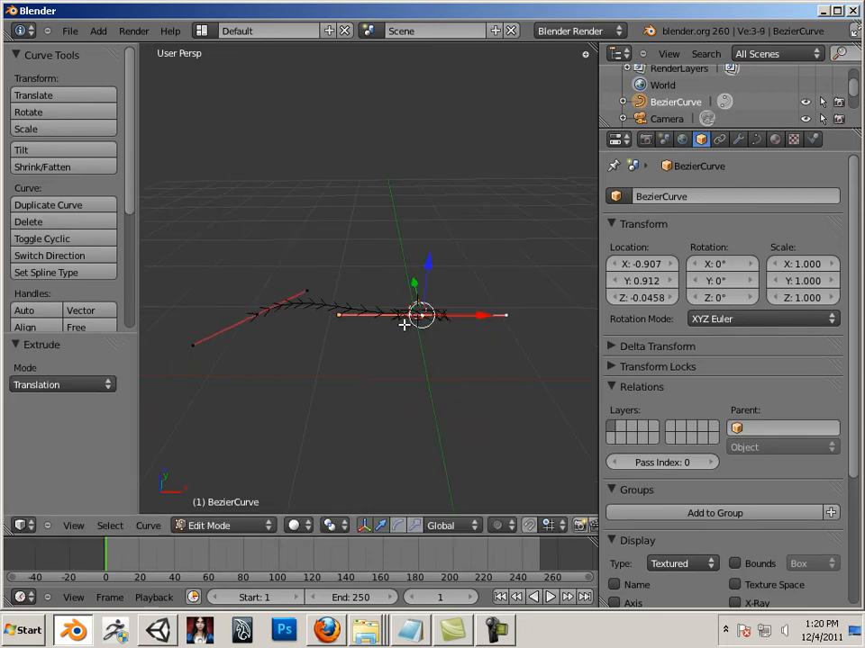
drag(480, 317, 672, 351)
shift+middle_drag(412, 368, 384, 318)
drag(456, 176, 331, 61)
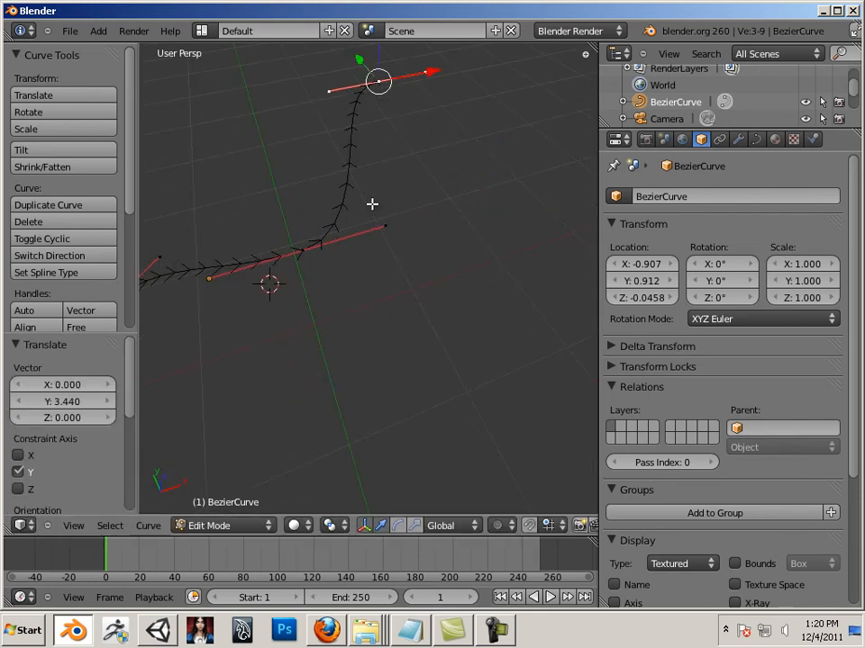
Extrude another control point from the curve's end and move it about -3.3 along Y and 2.21 along X.
middle_drag(372, 204, 394, 272)
key(e)
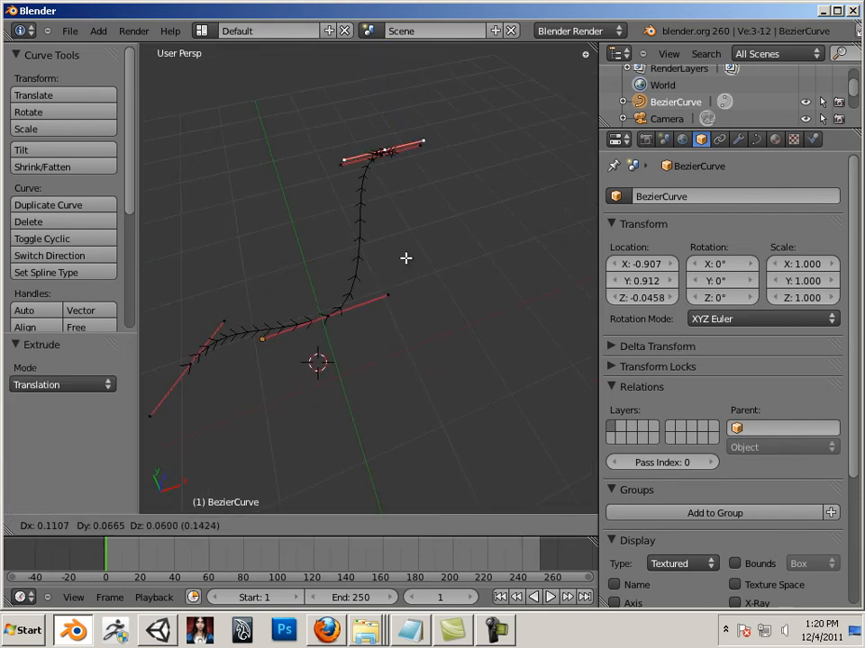
right_click(405, 256)
drag(363, 120, 430, 236)
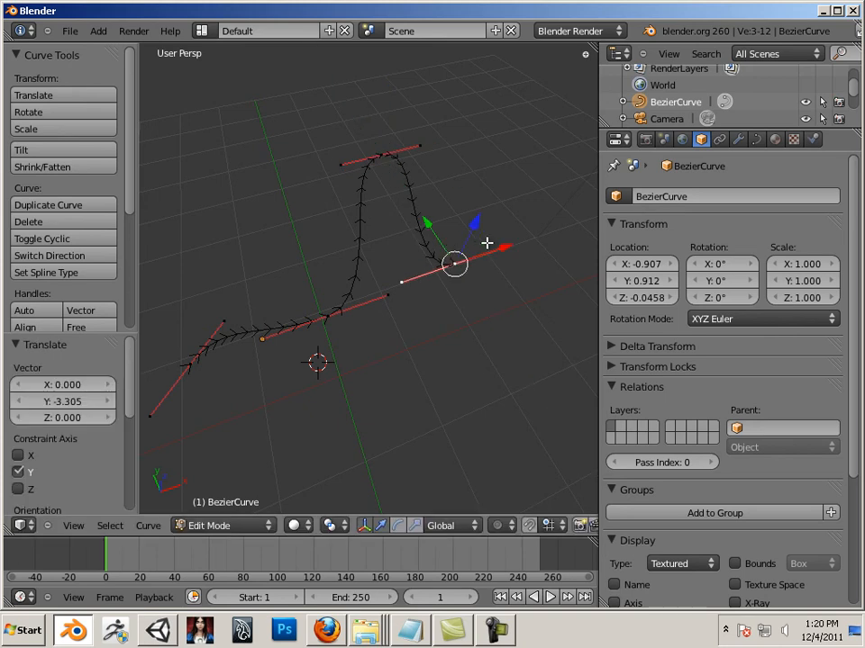
drag(486, 243, 563, 225)
click(521, 326)
middle_drag(367, 353, 436, 310)
middle_drag(335, 406, 294, 394)
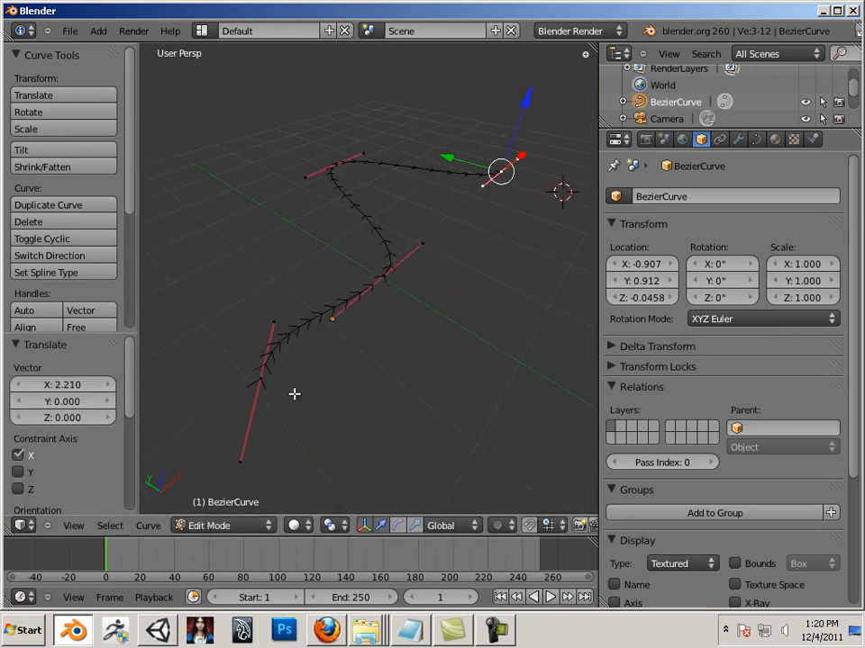
Return to Object Mode and set the curve's origin with Origin to Geometry.
click(214, 525)
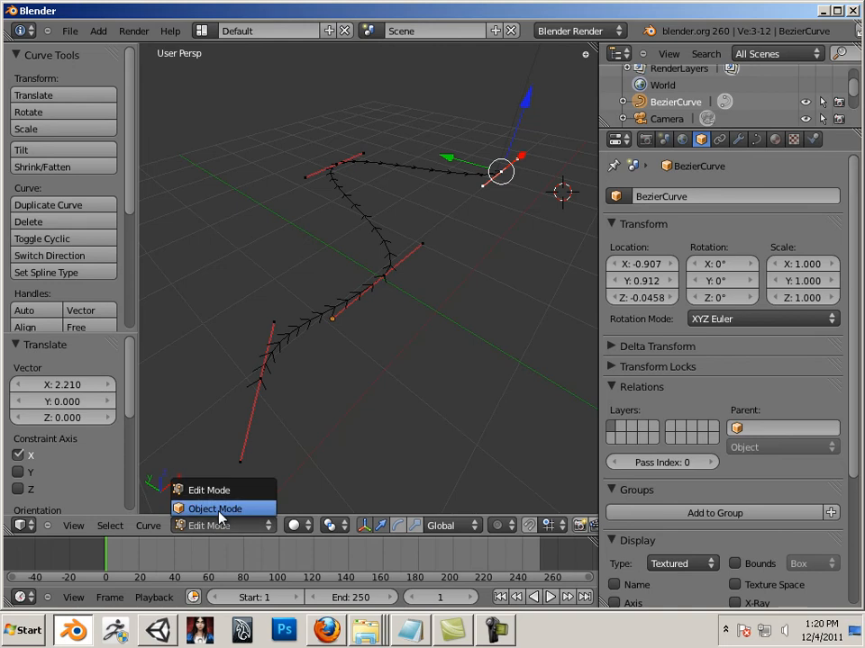
click(216, 510)
middle_drag(394, 355, 336, 315)
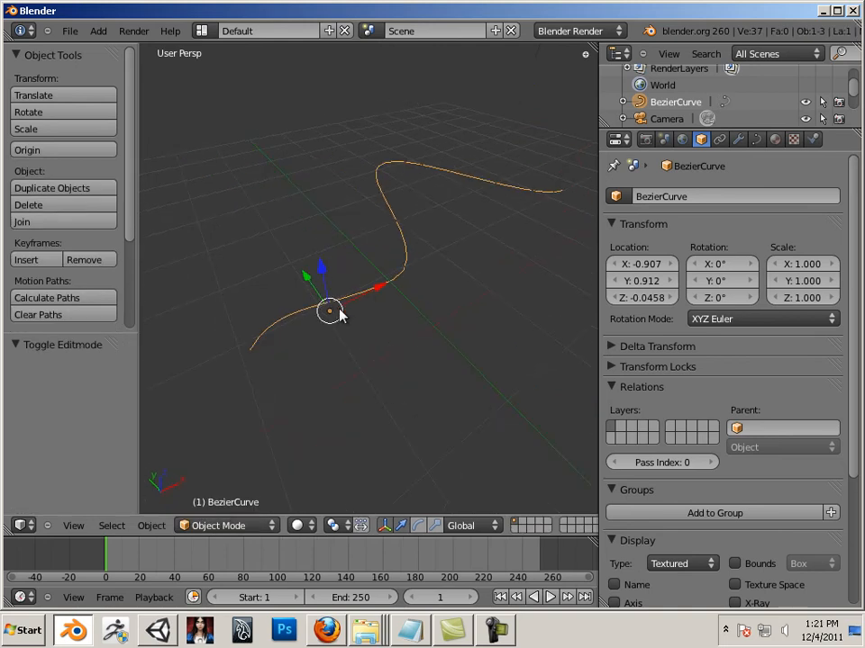
click(161, 527)
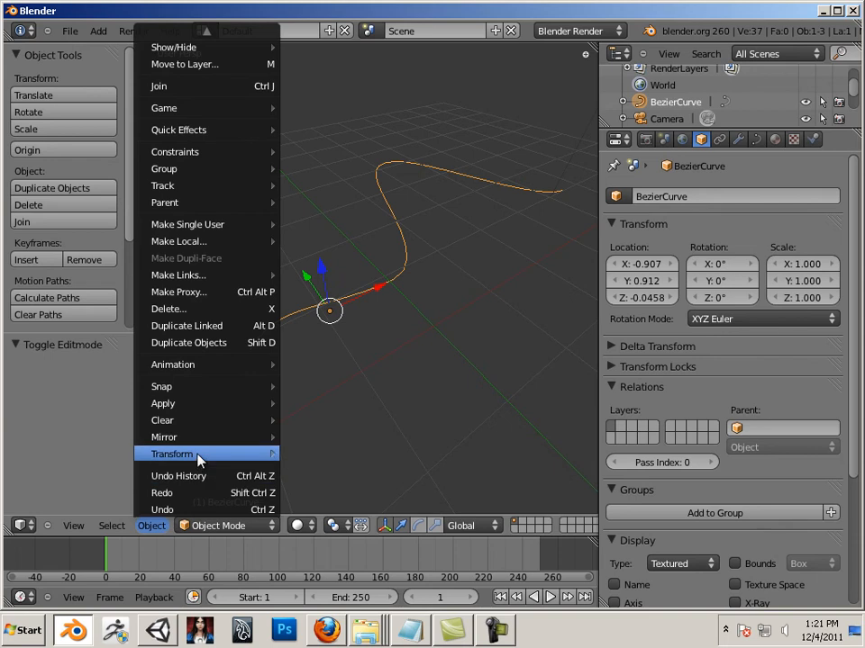
mouse_move(199, 460)
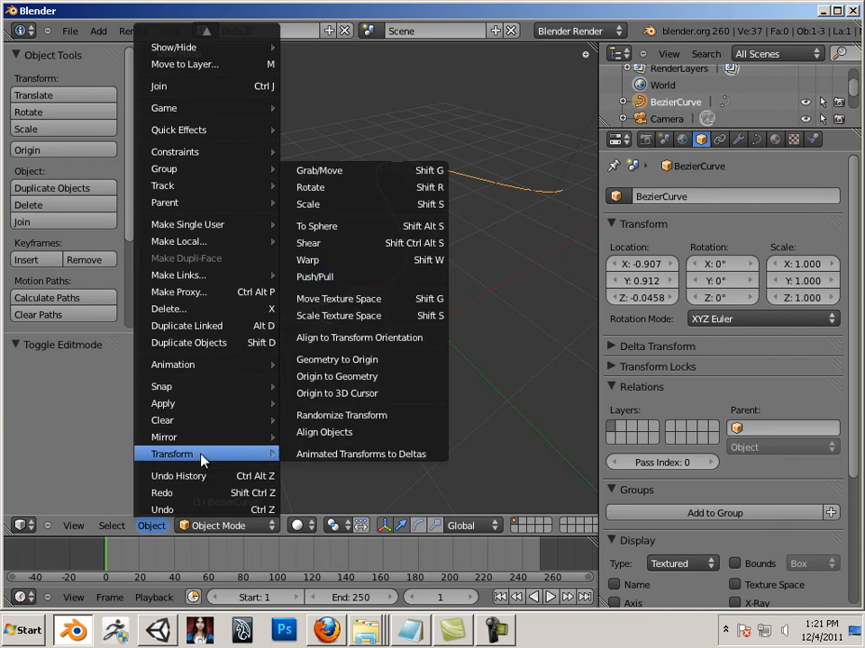
click(335, 382)
middle_drag(334, 382, 421, 239)
middle_drag(324, 430, 411, 346)
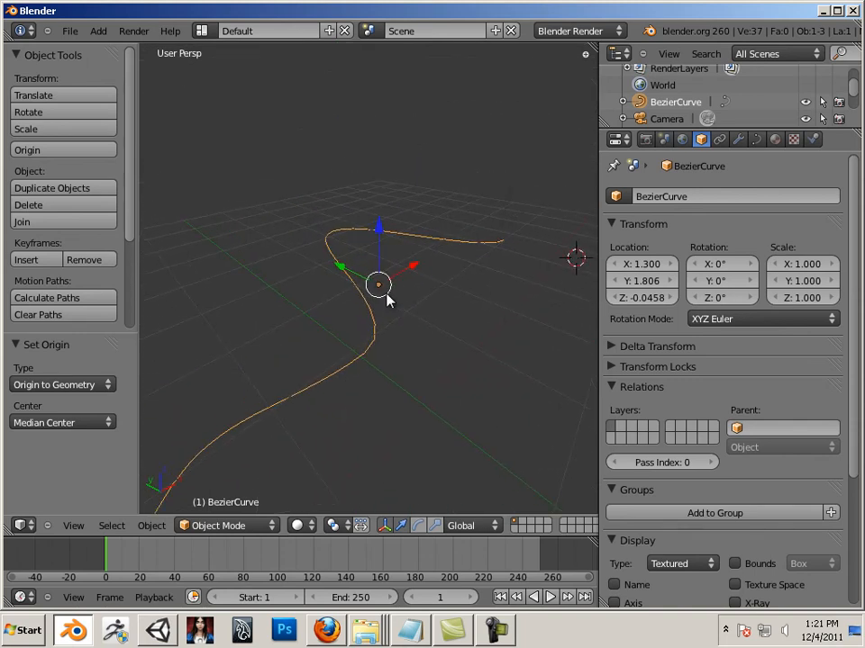
shift+middle_drag(356, 358, 397, 334)
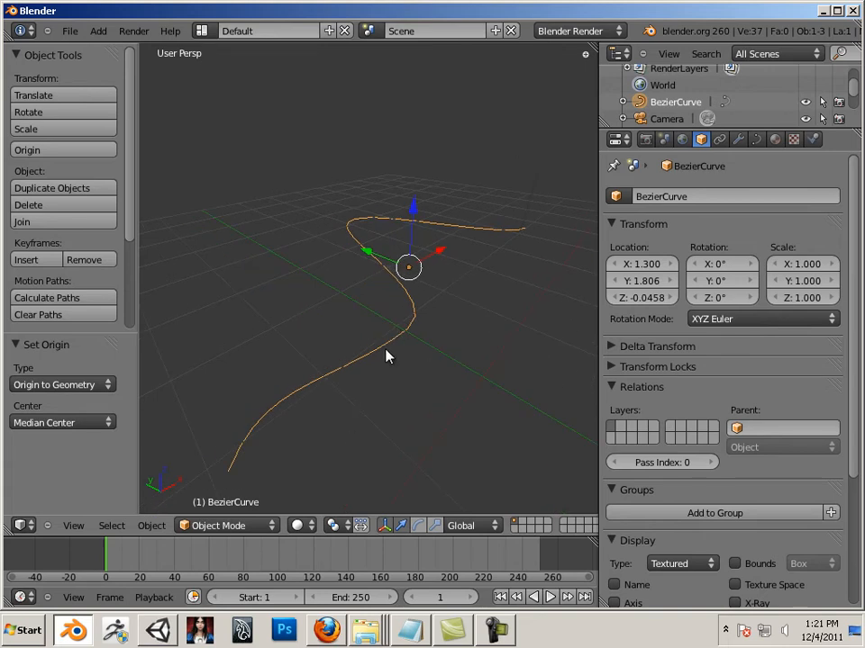
In Edit Mode, select the curve's first control point and snap the 3D cursor to it.
key(Tab)
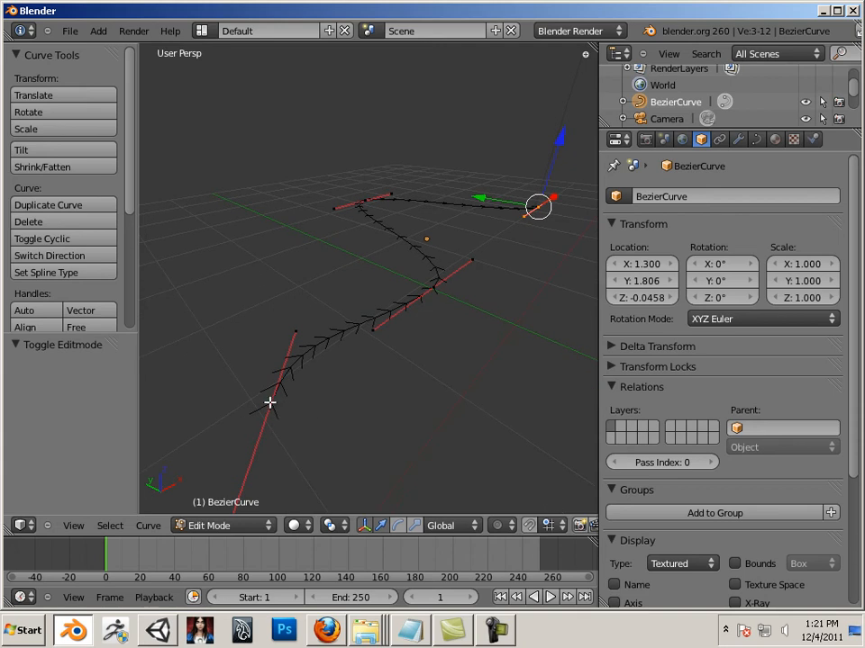
right_click(271, 404)
click(271, 403)
middle_drag(289, 407, 346, 443)
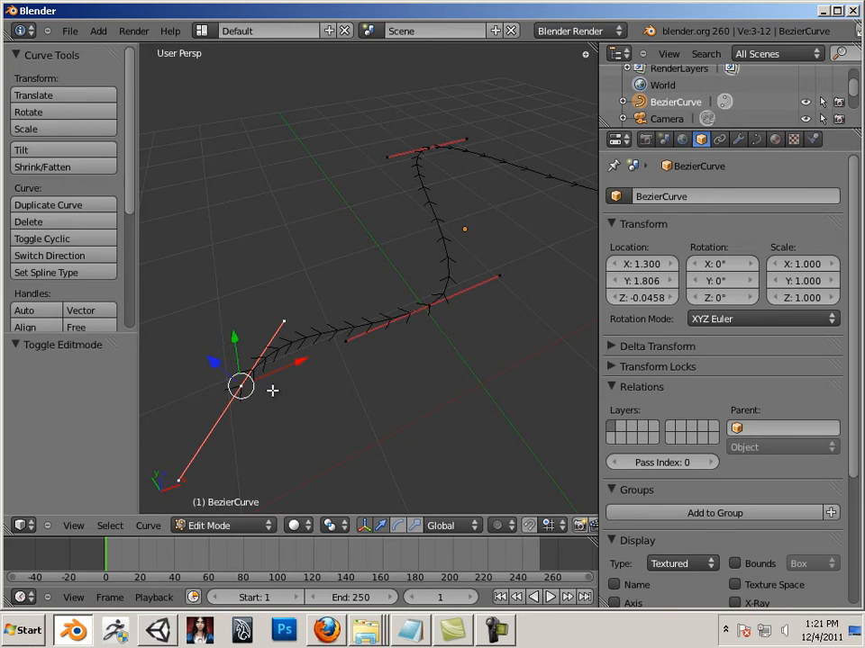
key(shift+s)
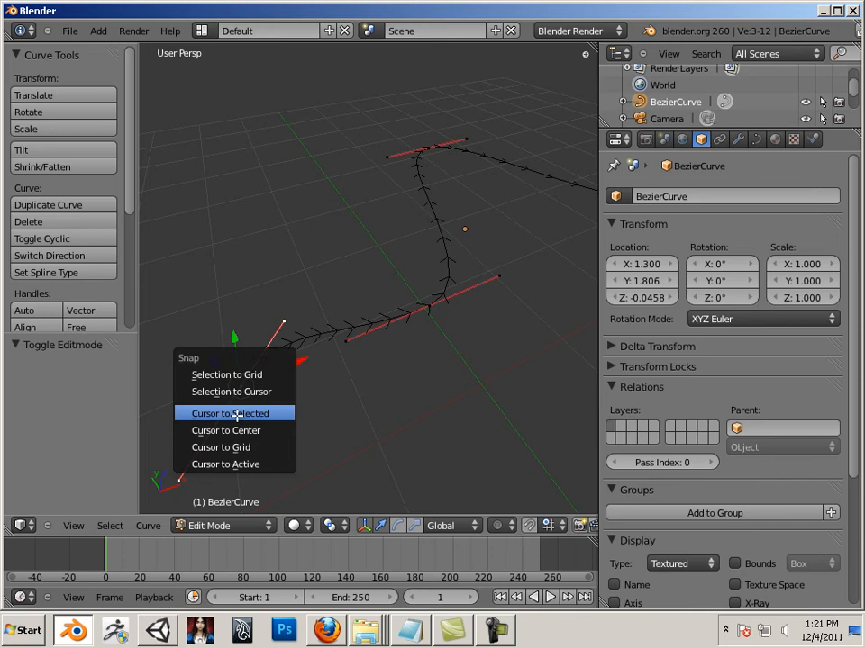
click(237, 414)
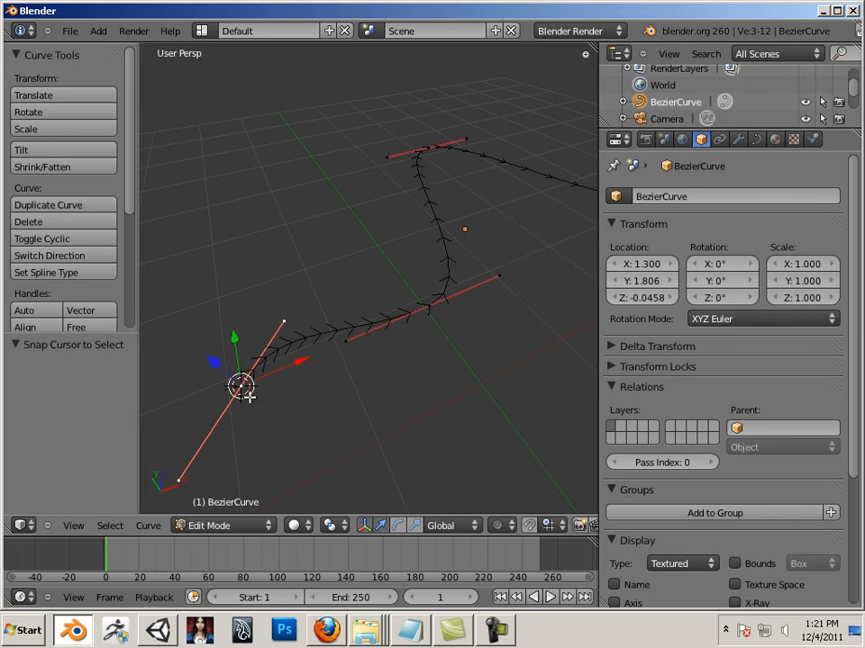
Return to Object Mode and move the curve's origin to the 3D cursor at its starting point.
key(Tab)
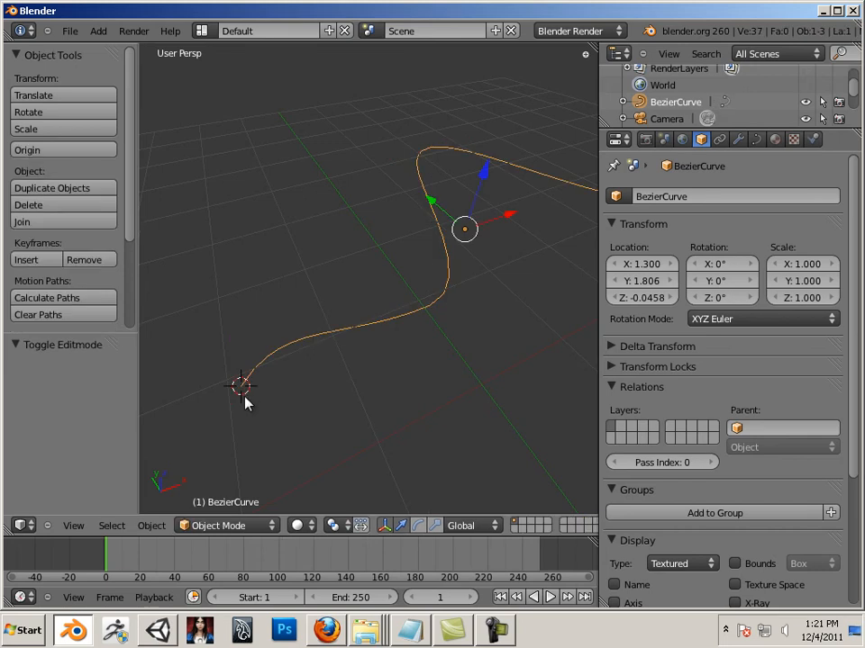
click(153, 526)
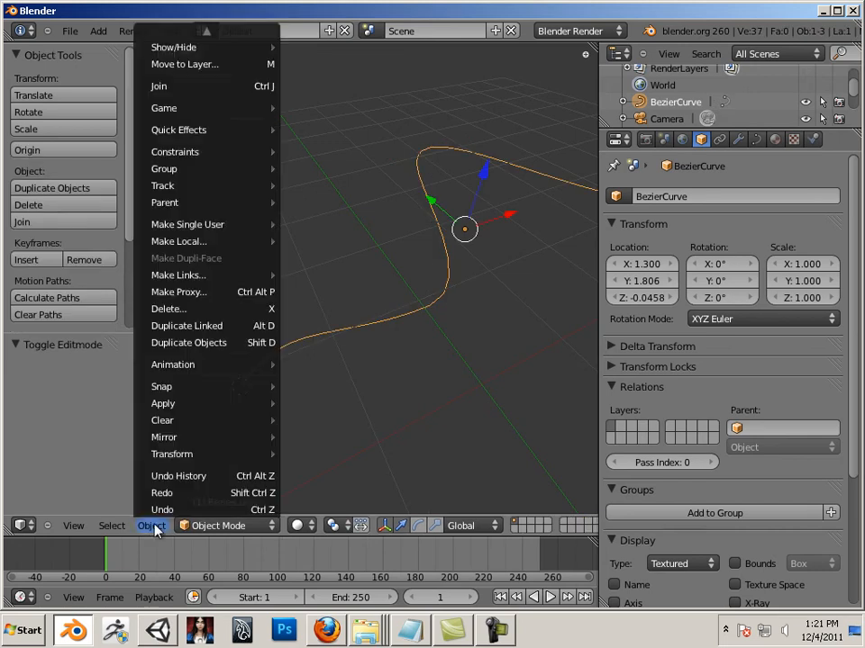
mouse_move(193, 459)
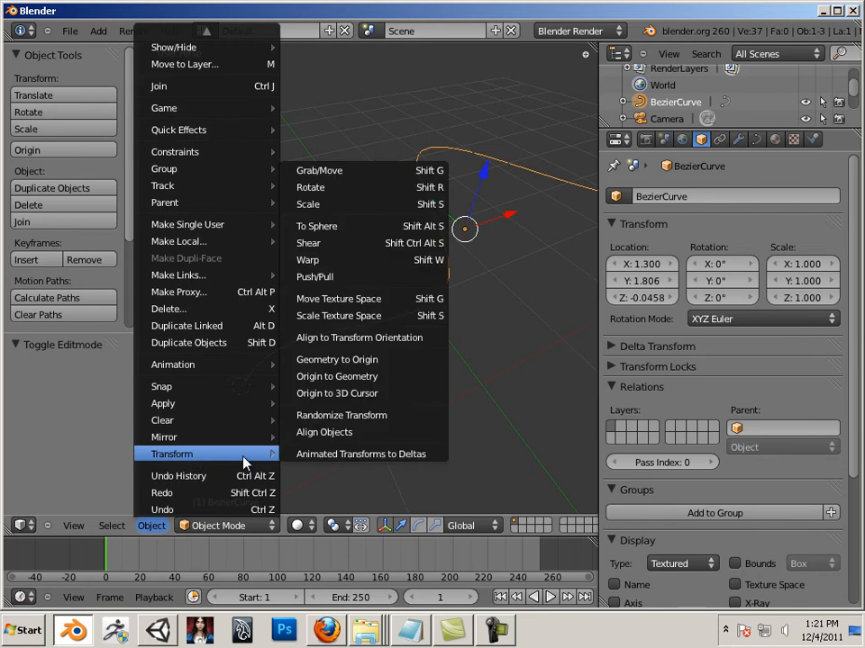
click(328, 397)
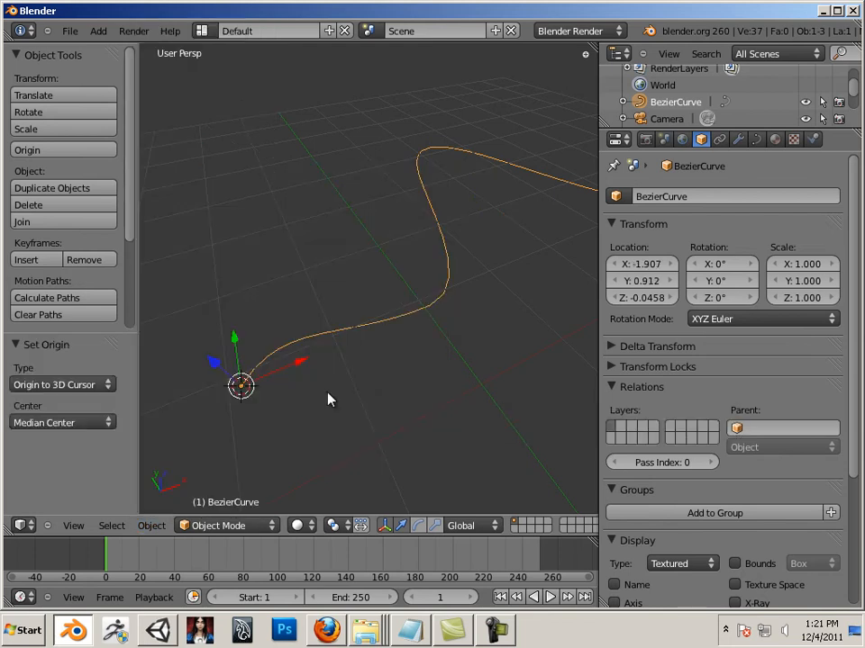
middle_drag(349, 430, 317, 395)
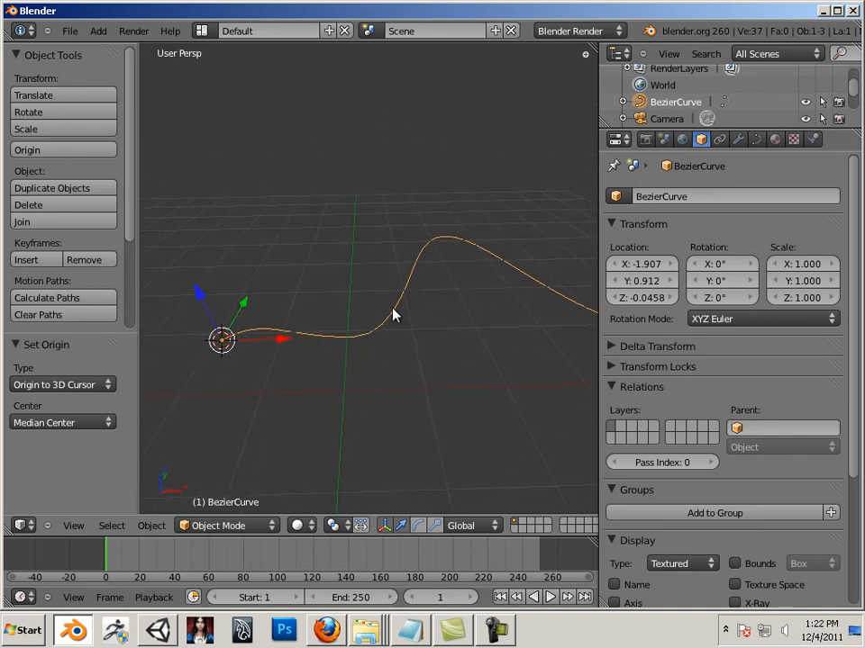
Snap the 3D cursor to the control point at the curve's far bend in Edit Mode, and return to Object Mode.
key(Tab)
middle_drag(483, 349, 379, 365)
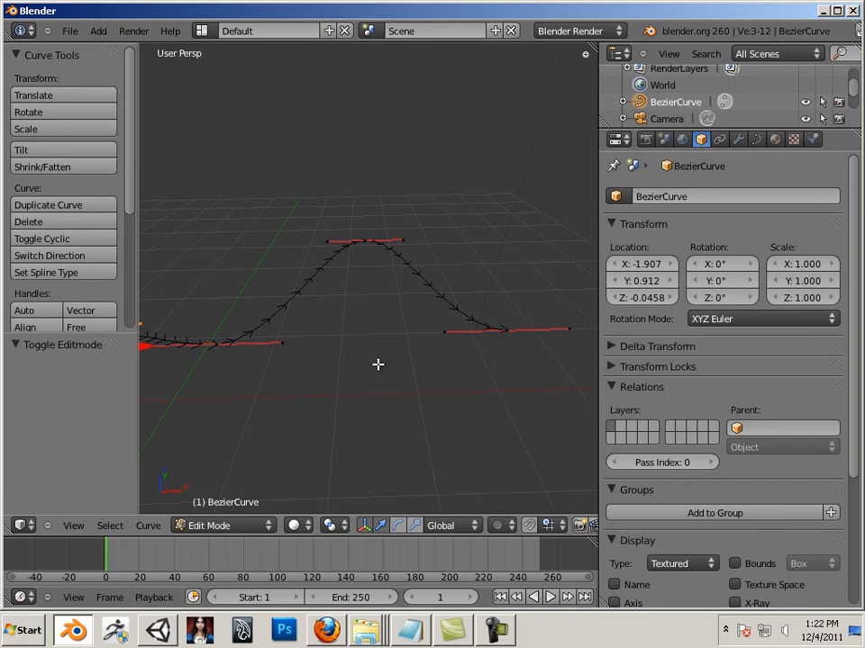
right_click(506, 332)
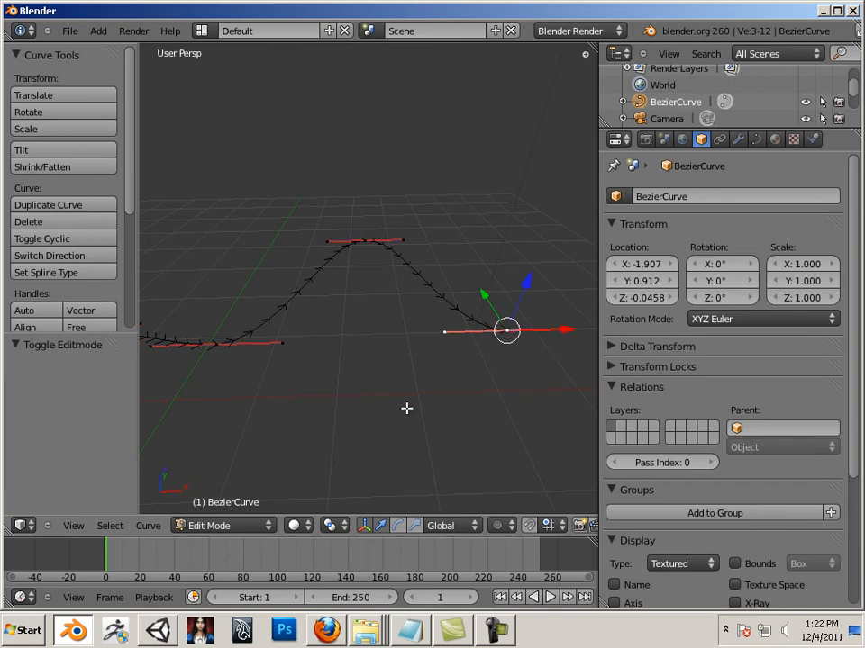
right_click(366, 241)
middle_drag(359, 260, 375, 357)
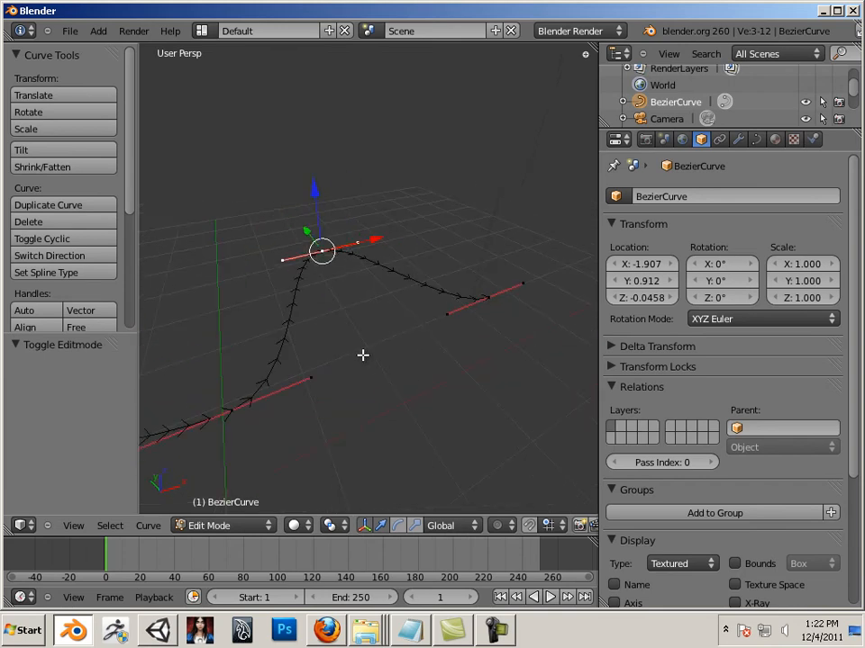
key(shift+s)
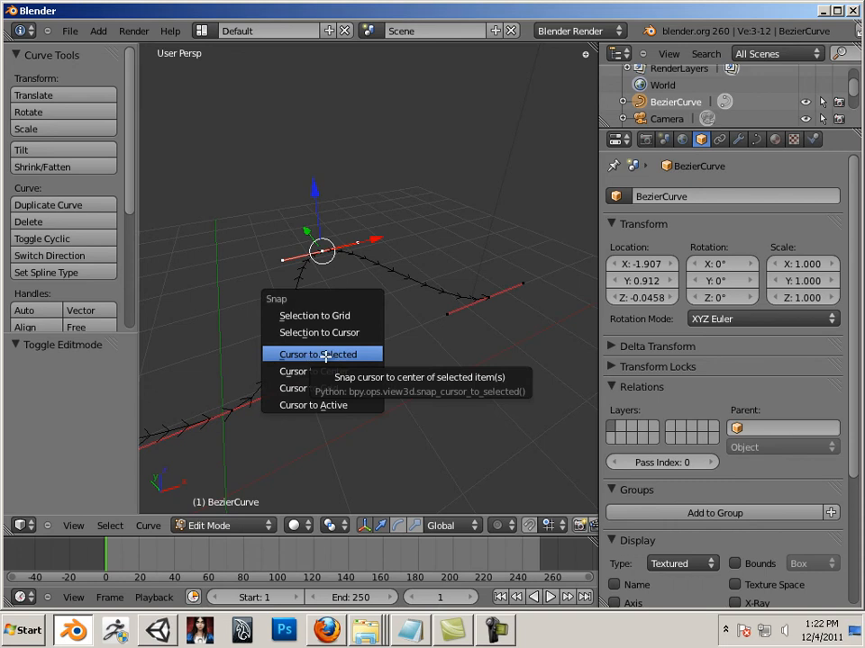
click(326, 355)
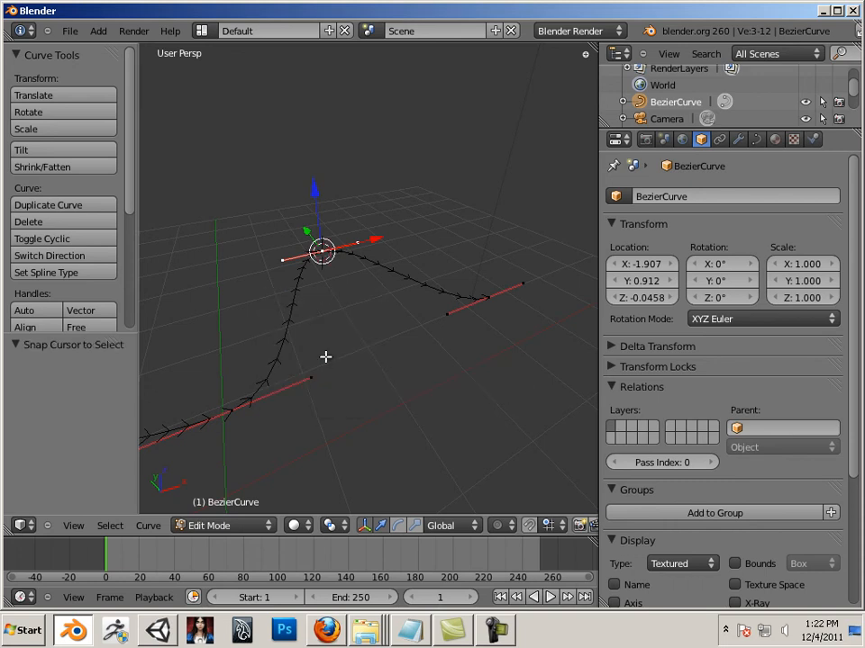
key(Tab)
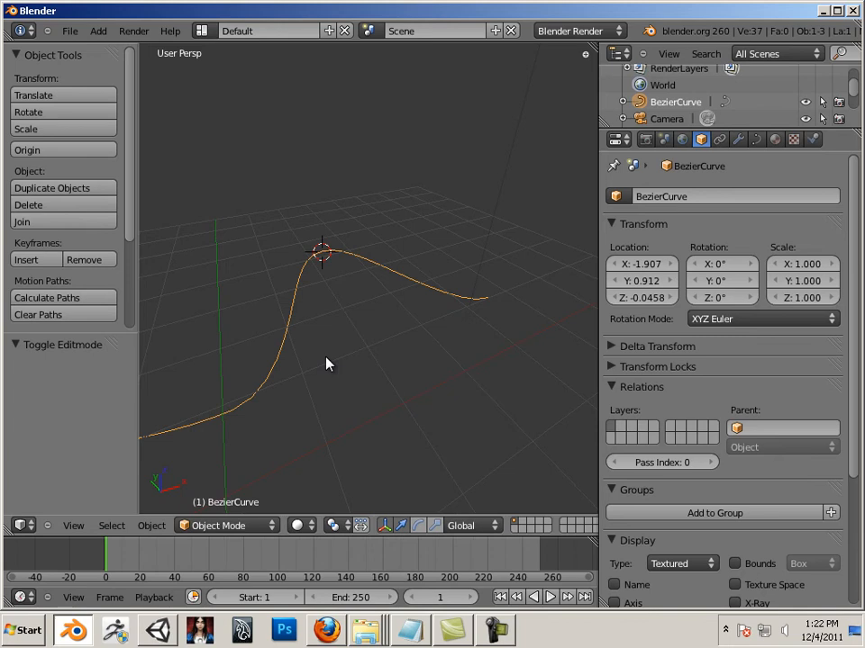
Move the curve's origin to the 3D cursor at the control point on the far bend.
key(shift+s)
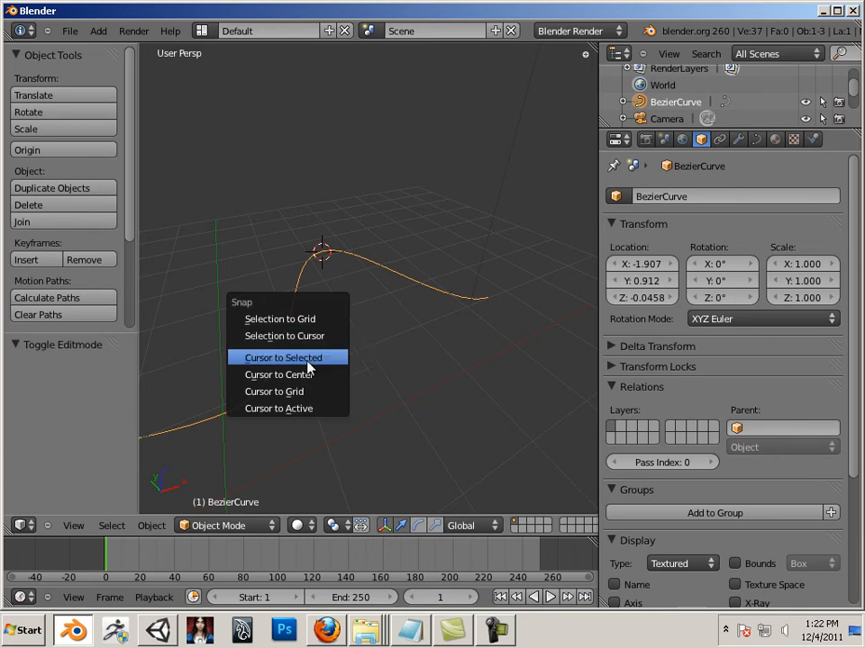
click(151, 526)
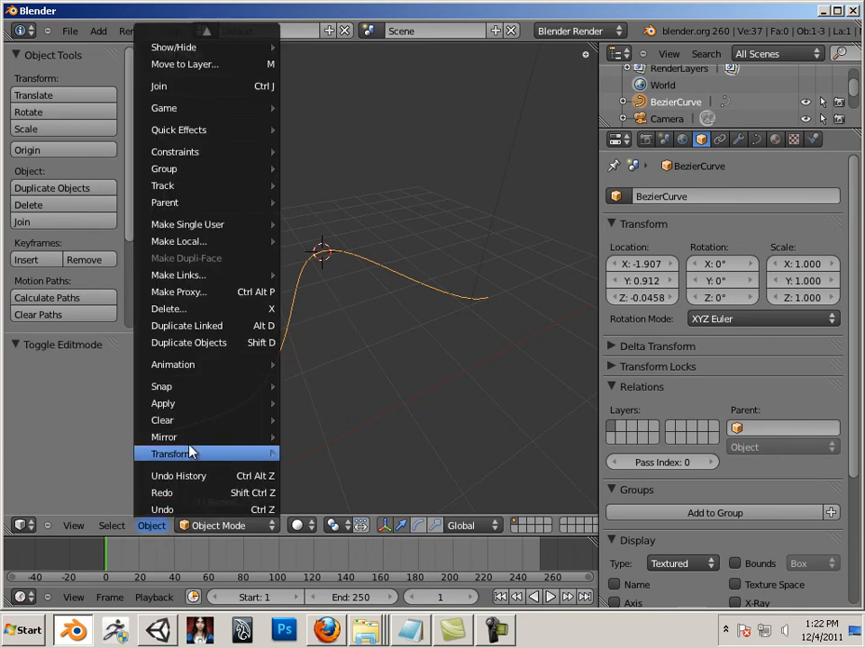
mouse_move(190, 453)
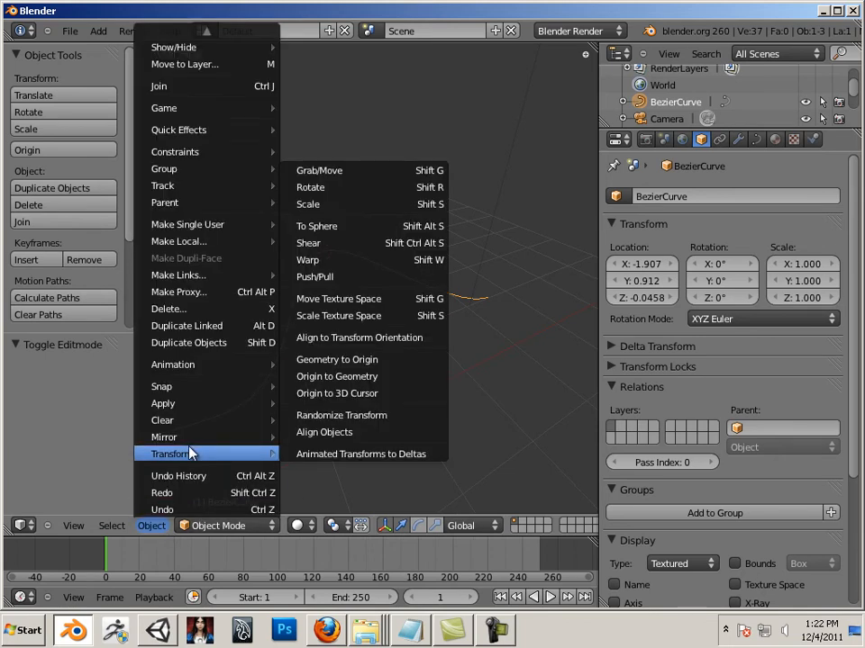
click(336, 394)
In Edit Mode, snap the 3D cursor to the curve's second control point, and return to Object Mode.
middle_drag(335, 402, 417, 360)
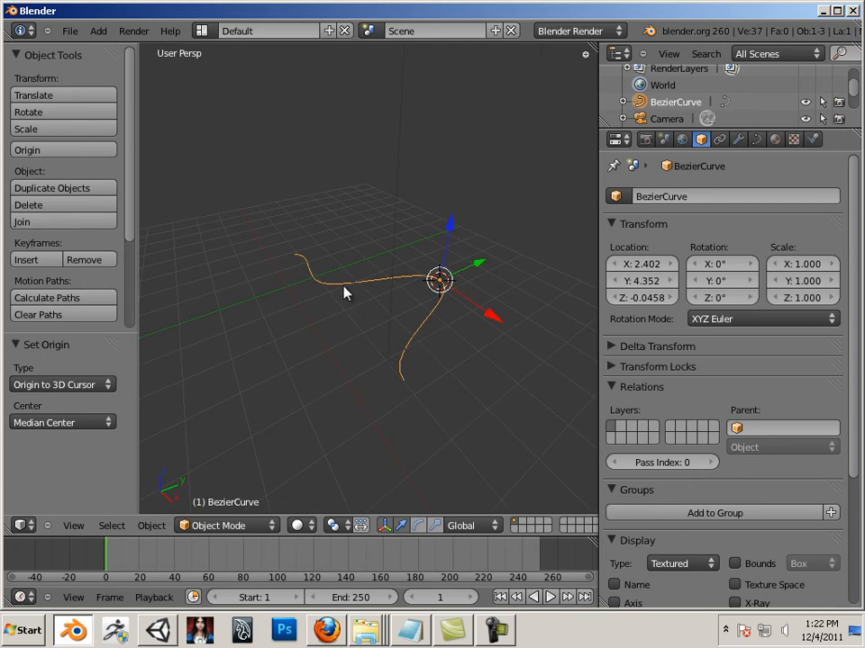
key(Tab)
right_click(314, 280)
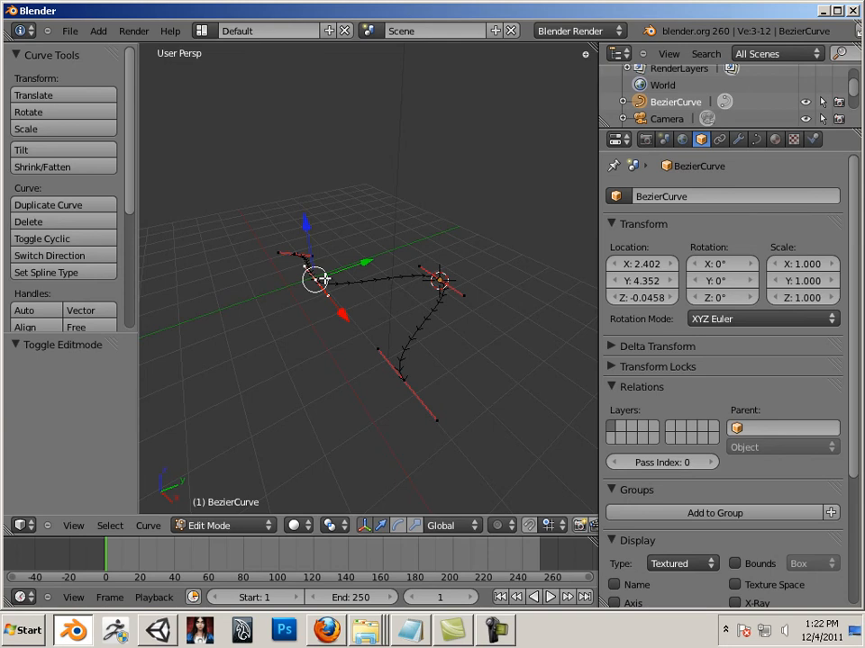
key(shift+s)
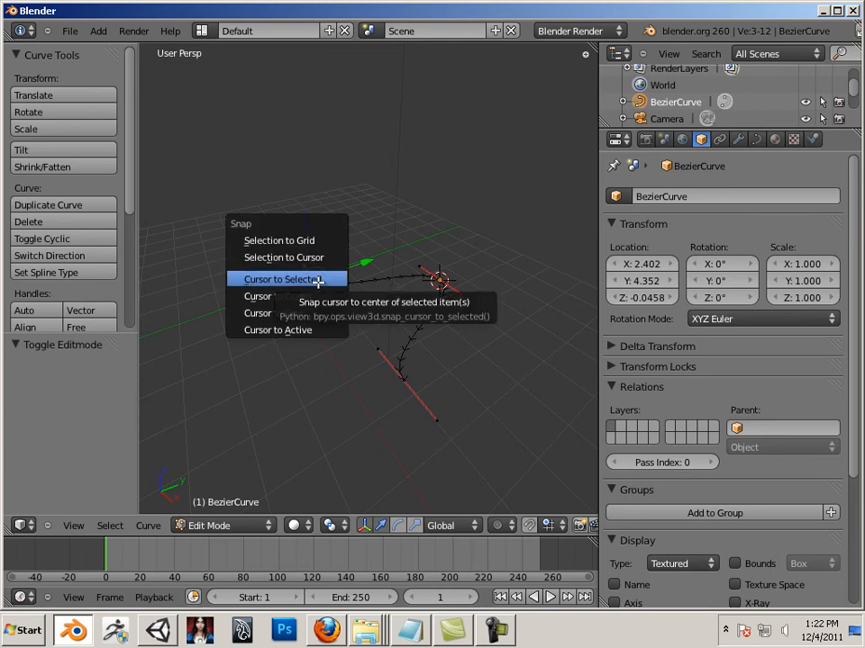
click(317, 282)
key(Tab)
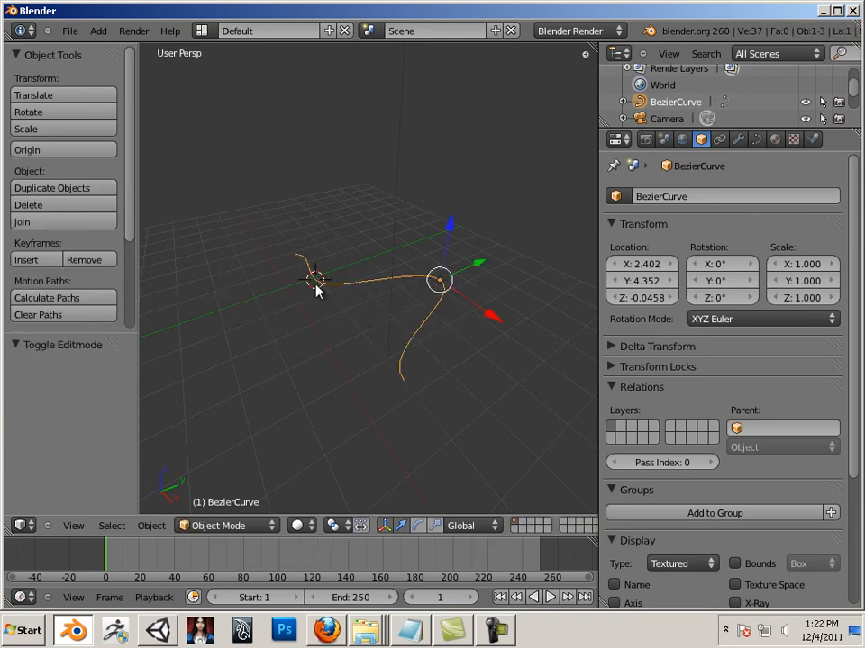
Set the curve's origin to the 3D cursor at its second control point.
click(152, 525)
mouse_move(171, 454)
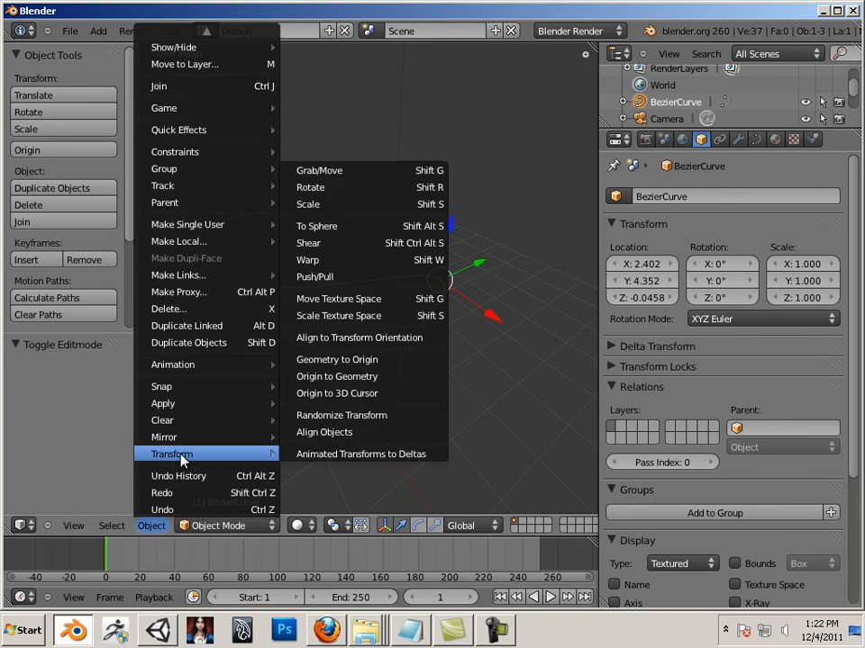
click(354, 396)
Try scaling the curve to about 1.19 along the X axis from its origin, and undo the scaling.
mouse_move(353, 399)
middle_down()
mouse_move(325, 381)
mouse_move(358, 424)
mouse_move(355, 403)
middle_up()
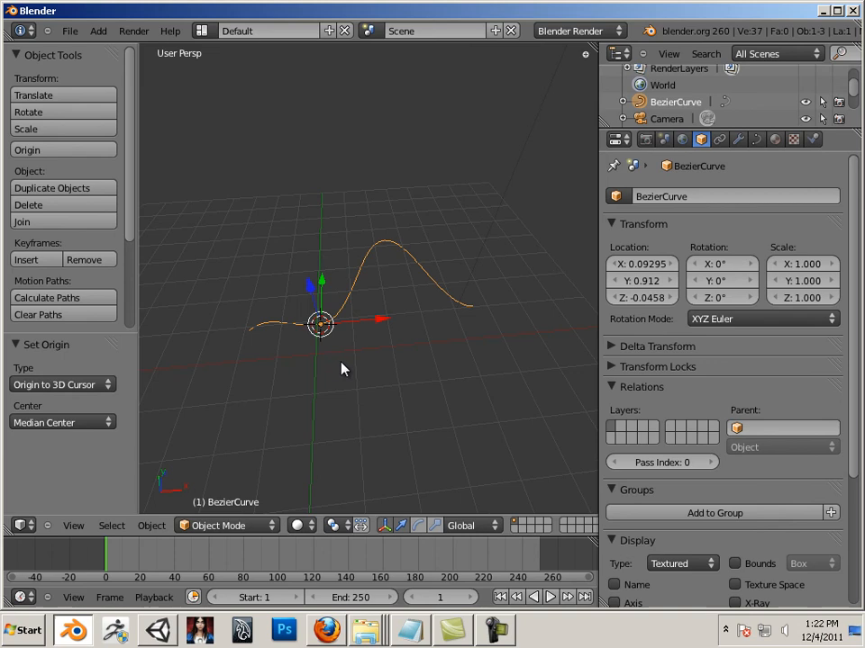
key(s)
key(x)
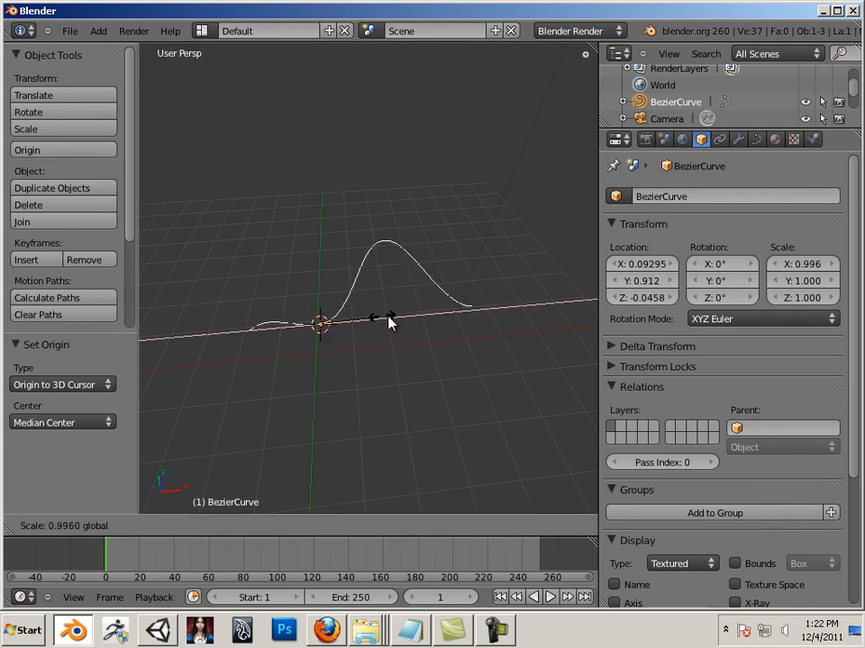
click(396, 337)
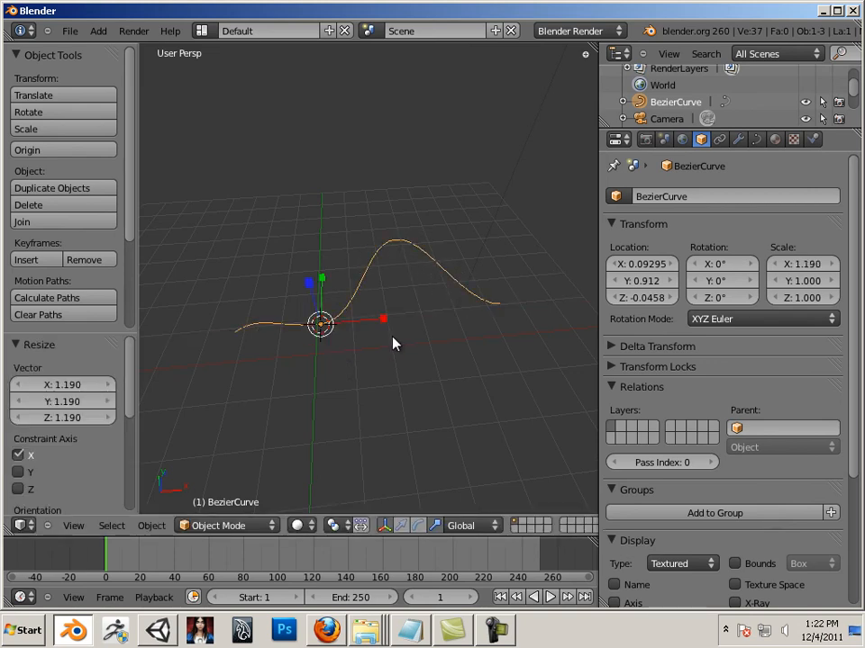
key(ctrl+z)
Rotate the curve upright about the X axis around its origin, and set its X rotation to exactly 90°.
middle_drag(351, 409, 402, 440)
middle_drag(458, 446, 423, 443)
middle_drag(375, 416, 358, 379)
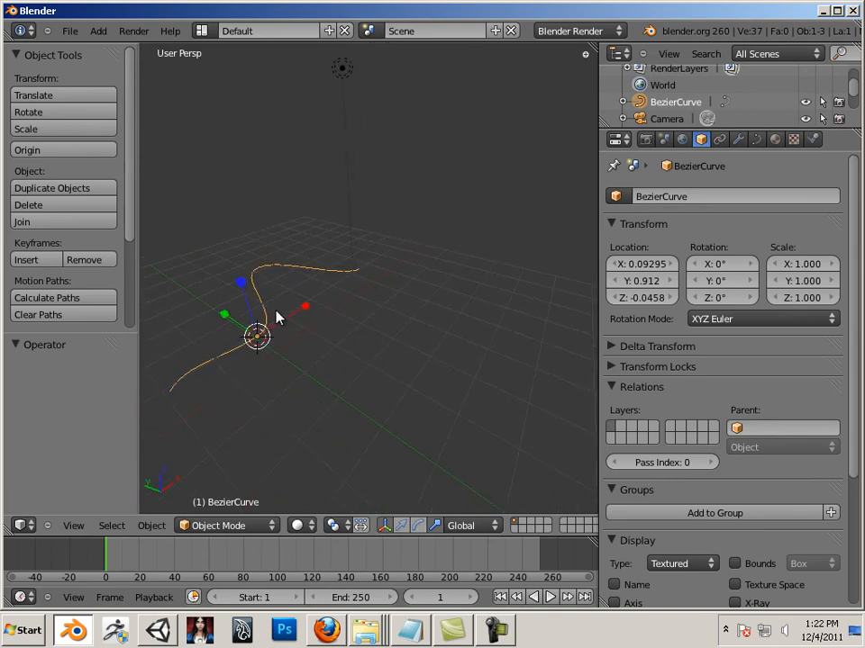
key(ctrl+alt+r)
drag(250, 291, 281, 346)
middle_drag(438, 359, 234, 355)
click(716, 263)
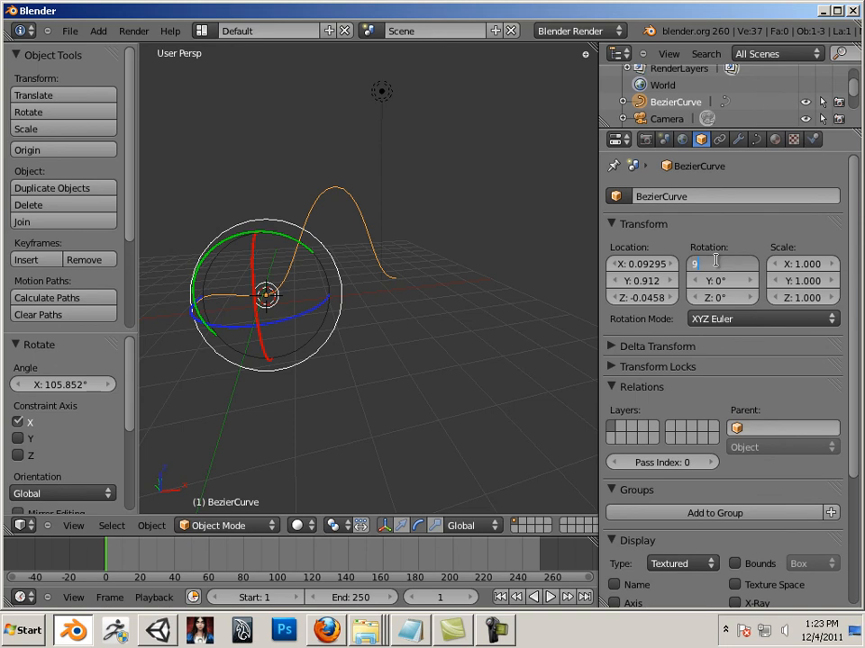
text(90)
key(Return)
middle_drag(388, 355, 445, 347)
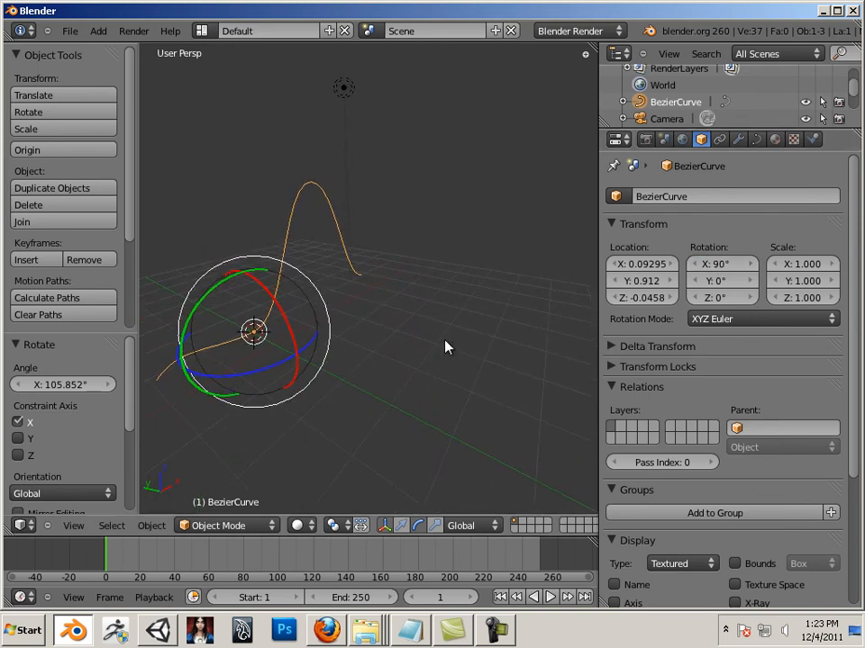
Add a single-bone armature at the 3D cursor and move it away from the curve by about -3.64 along Y.
click(97, 31)
mouse_move(132, 136)
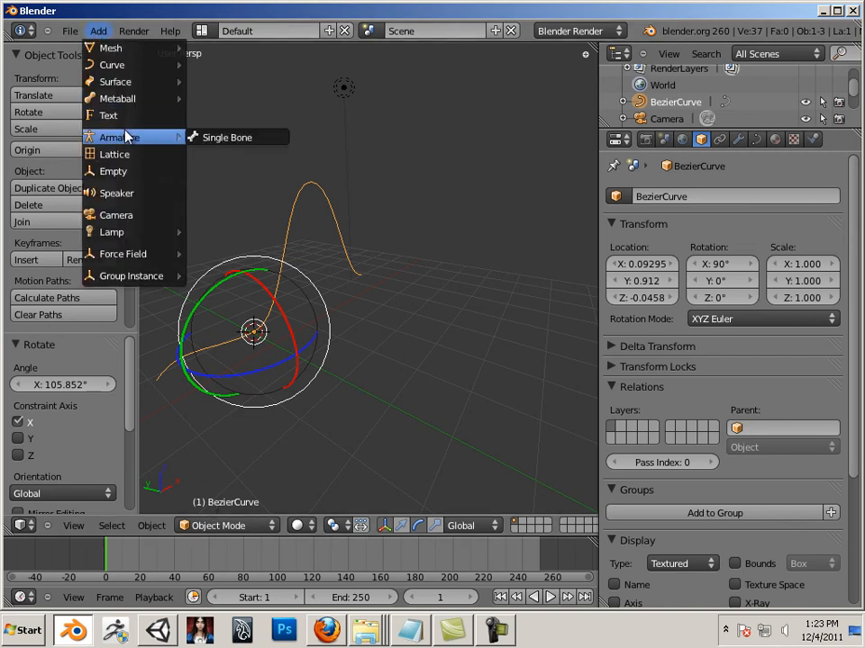
click(226, 140)
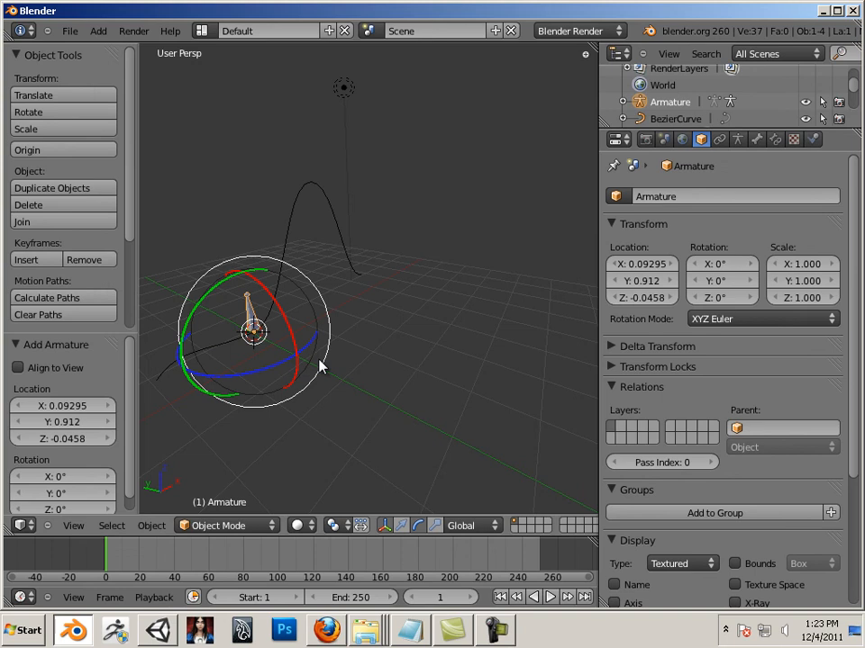
key(w)
drag(226, 322, 388, 409)
middle_drag(389, 409, 427, 366)
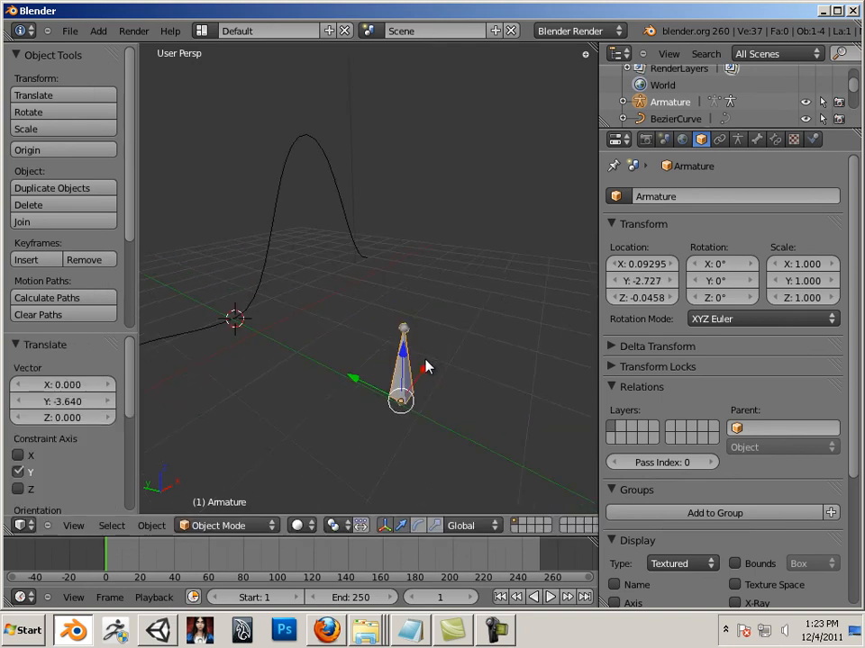
Lengthen the bone in Edit Mode by raising its tip about 1.4 along Z, and return to Object Mode.
key(Tab)
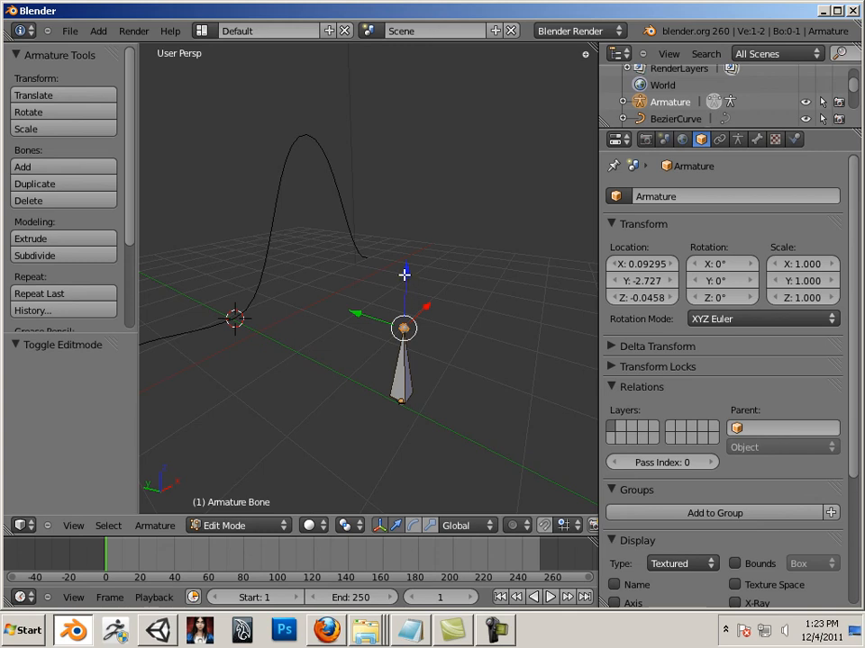
drag(406, 274, 417, 137)
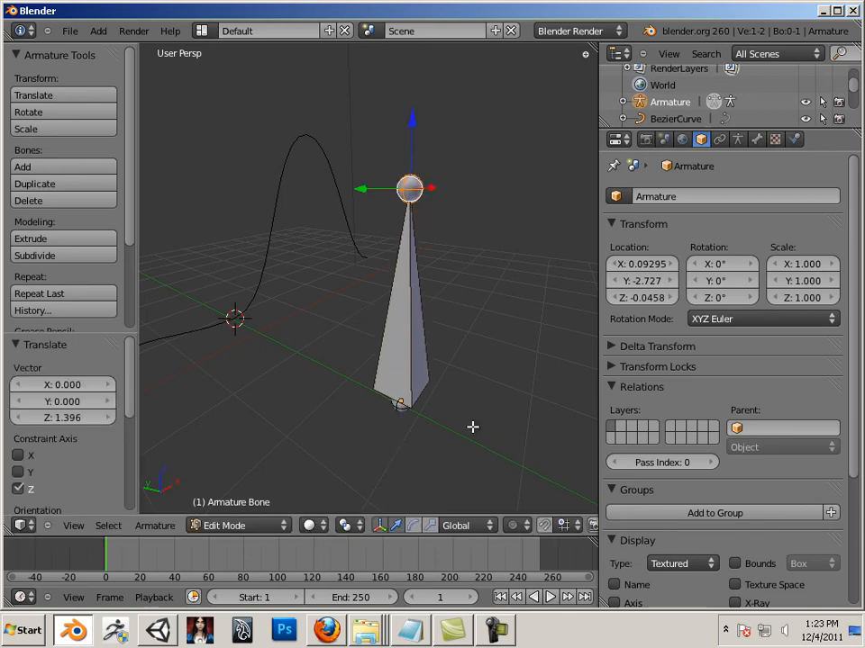
mouse_move(473, 427)
middle_down()
mouse_move(433, 434)
mouse_move(469, 407)
middle_up()
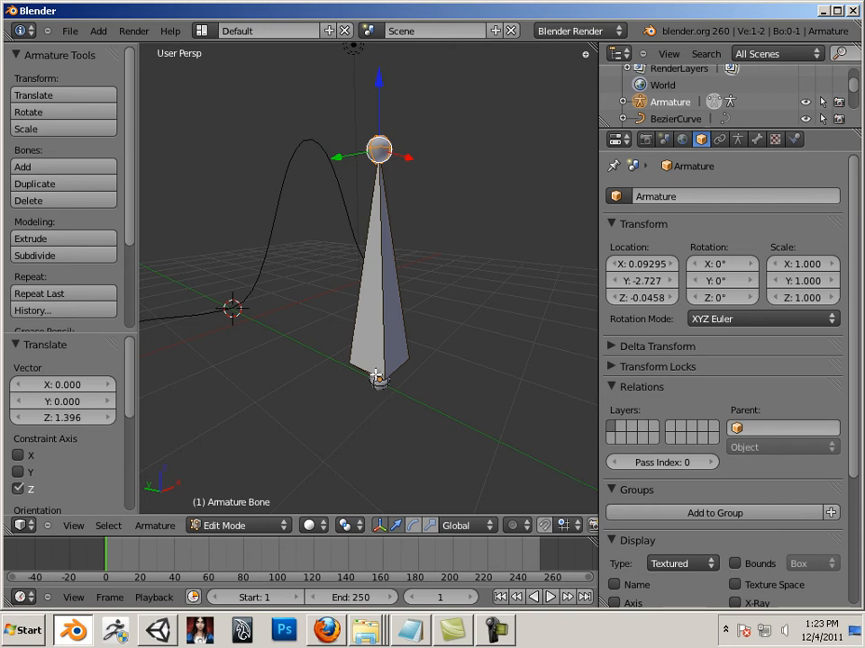
right_click(379, 381)
right_click(382, 149)
middle_drag(448, 280, 363, 314)
key(Tab)
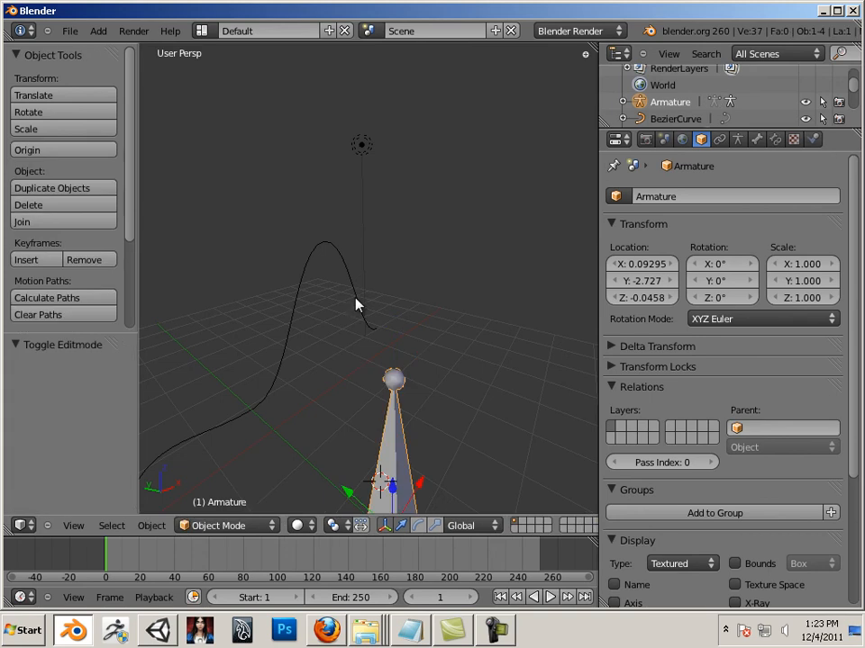
Select the curve, snap the 3D cursor to its last control point in Edit Mode, and return to Object Mode.
click(356, 299)
right_click(350, 295)
middle_drag(297, 443, 273, 338)
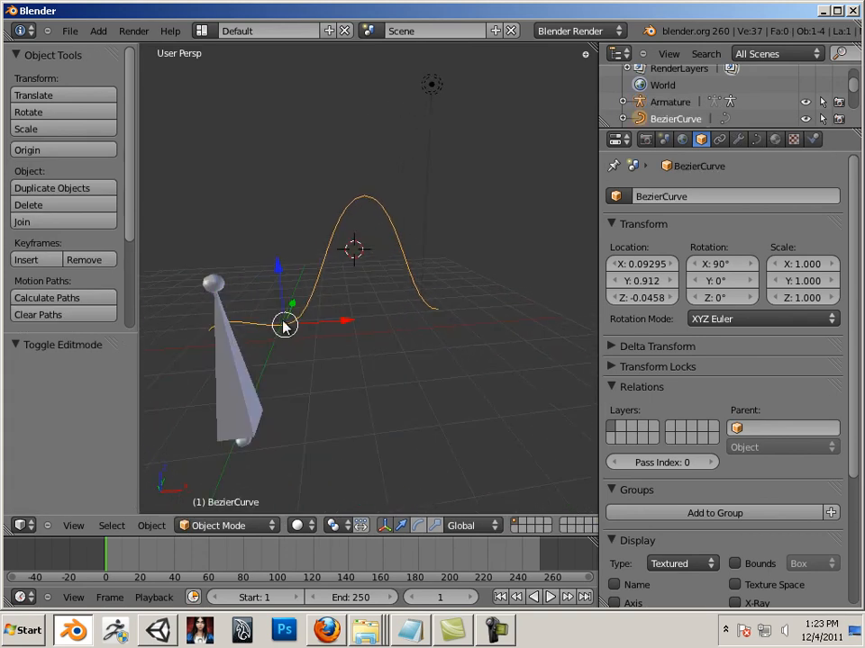
key(Tab)
right_click(438, 309)
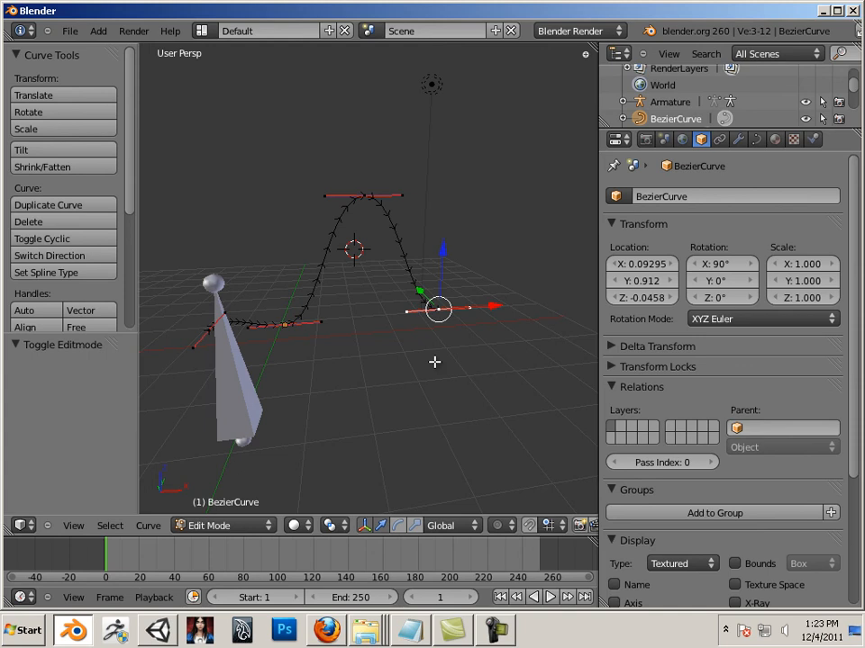
key(shift+s)
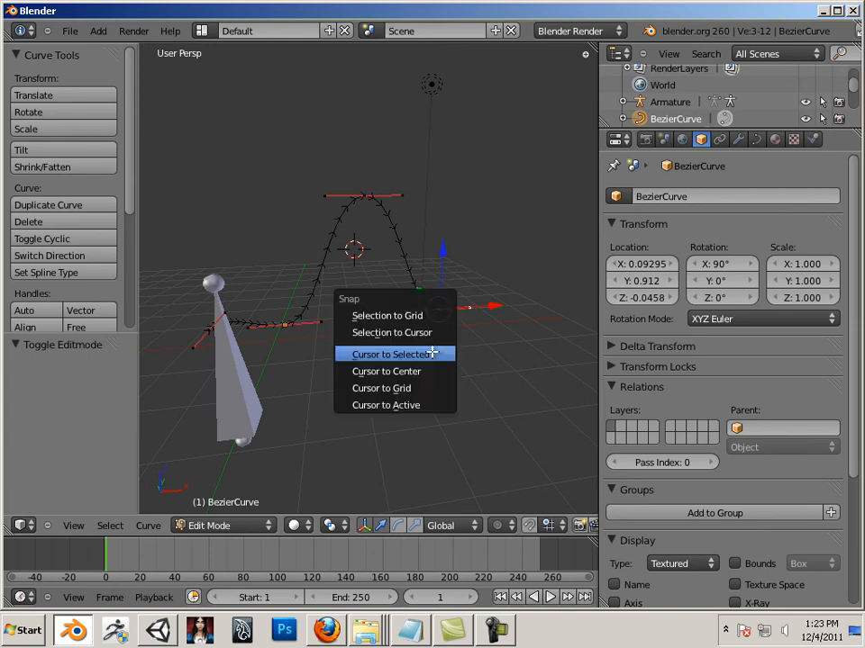
click(432, 354)
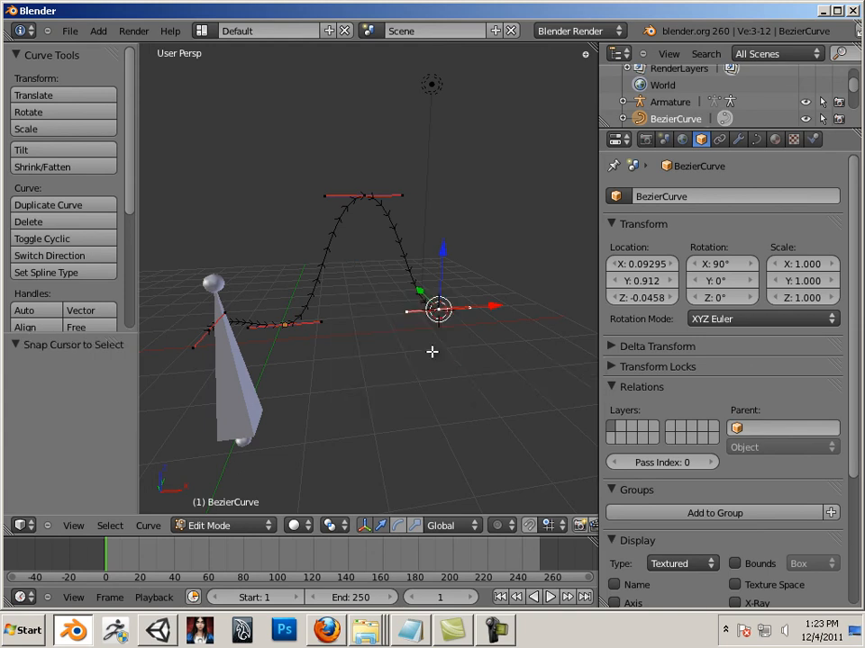
key(Tab)
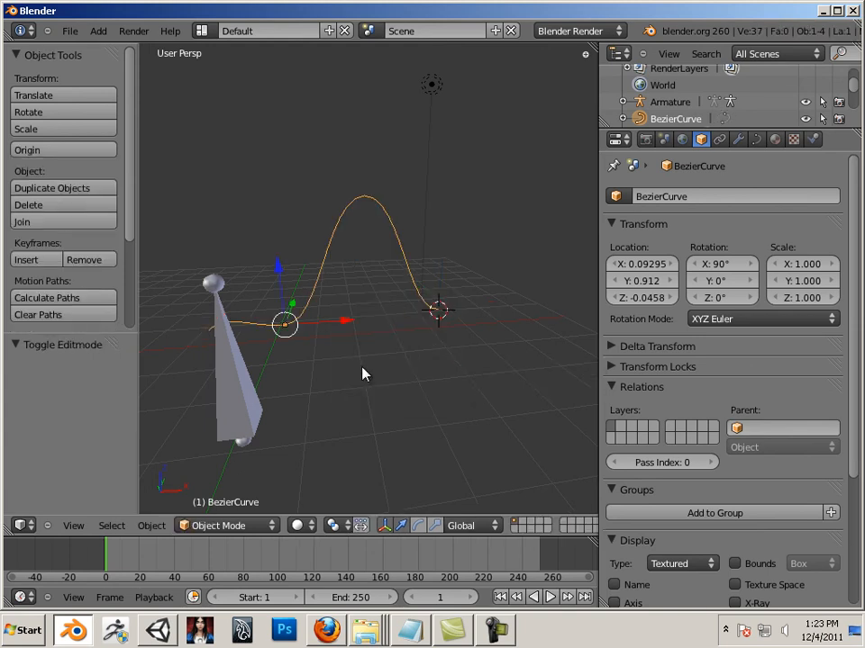
Move the curve's origin to the 3D cursor at its end point using Origin to 3D Cursor.
click(152, 525)
mouse_move(192, 461)
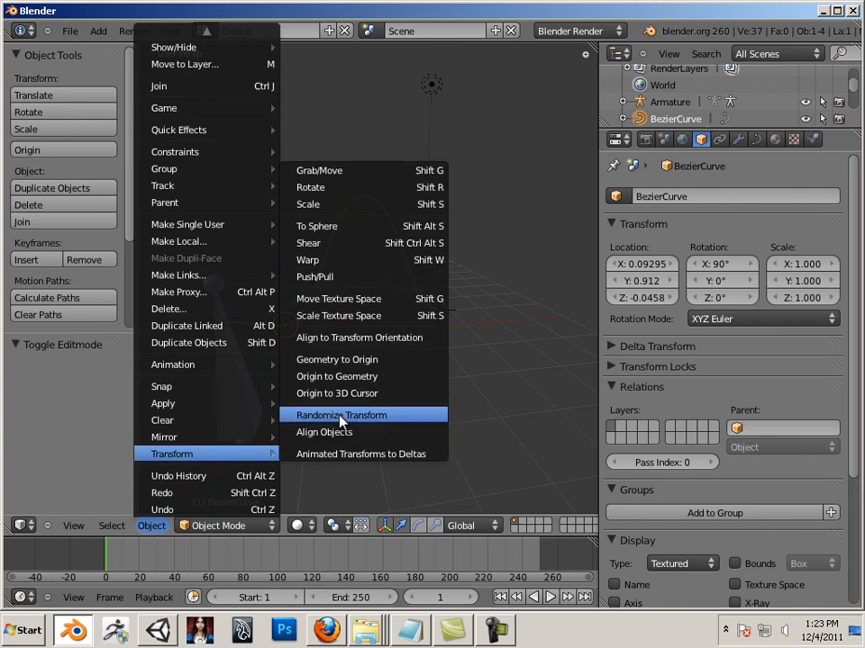
click(394, 394)
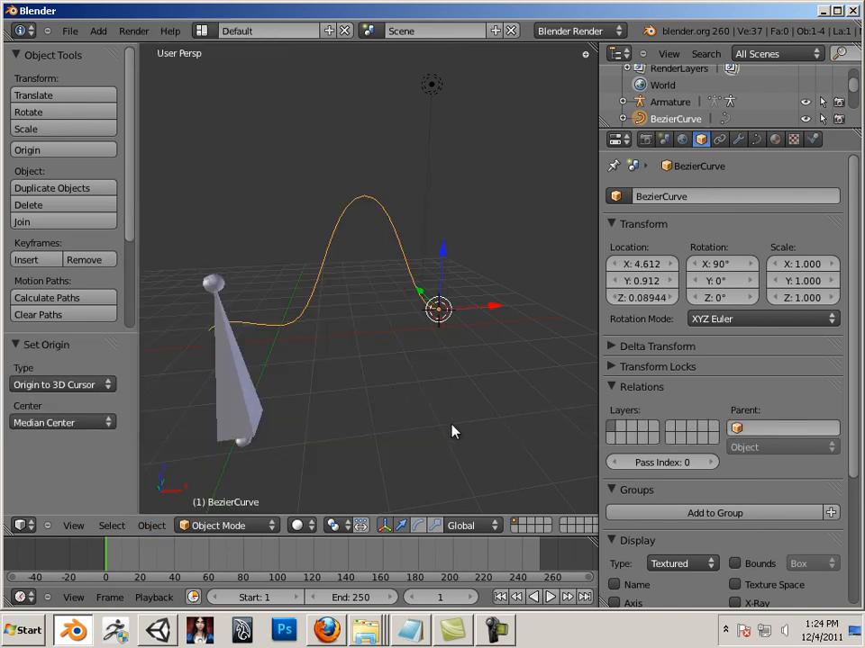
Select the armature and, in Edit Mode, snap the 3D cursor to the tip of its bone.
middle_drag(452, 432, 448, 324)
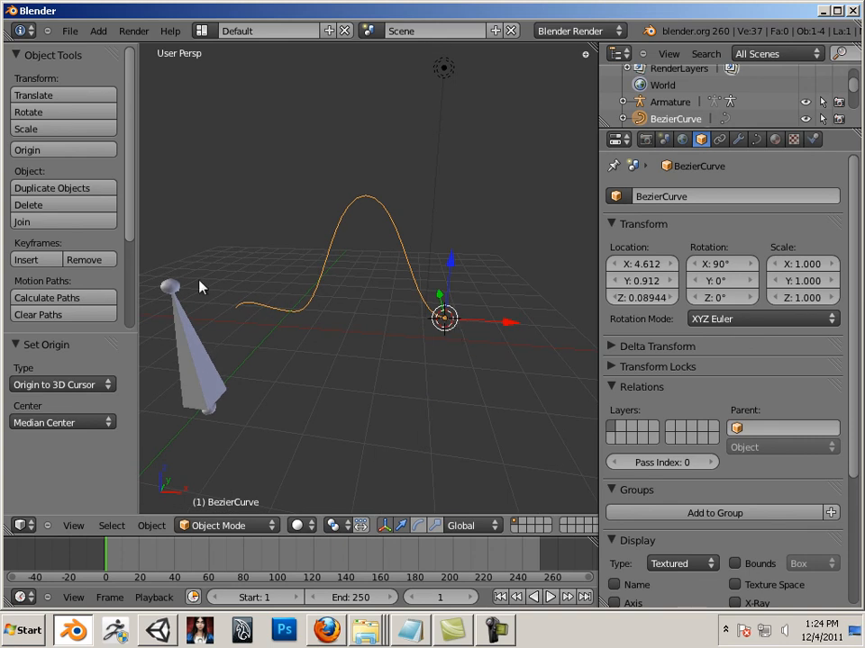
middle_drag(168, 315, 266, 329)
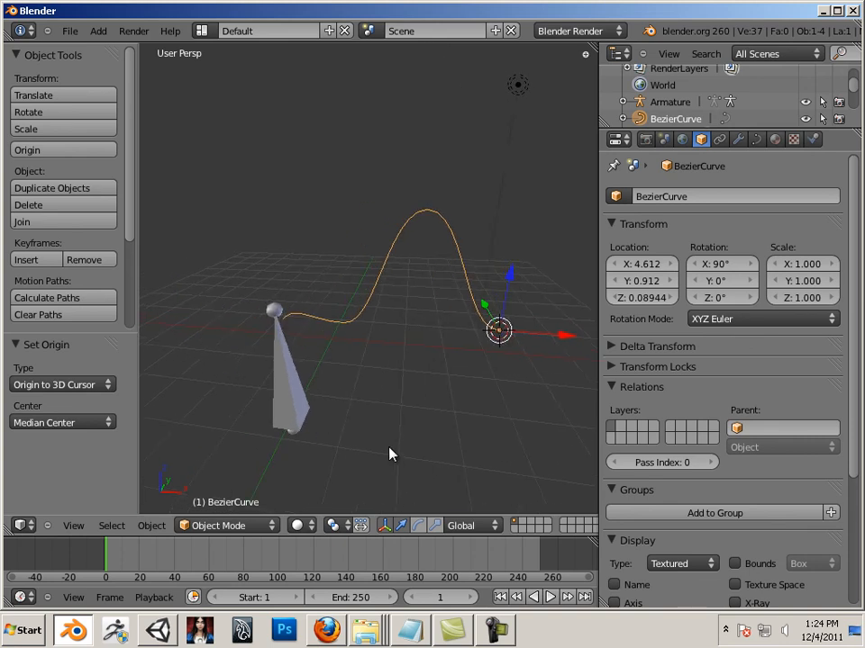
right_click(297, 405)
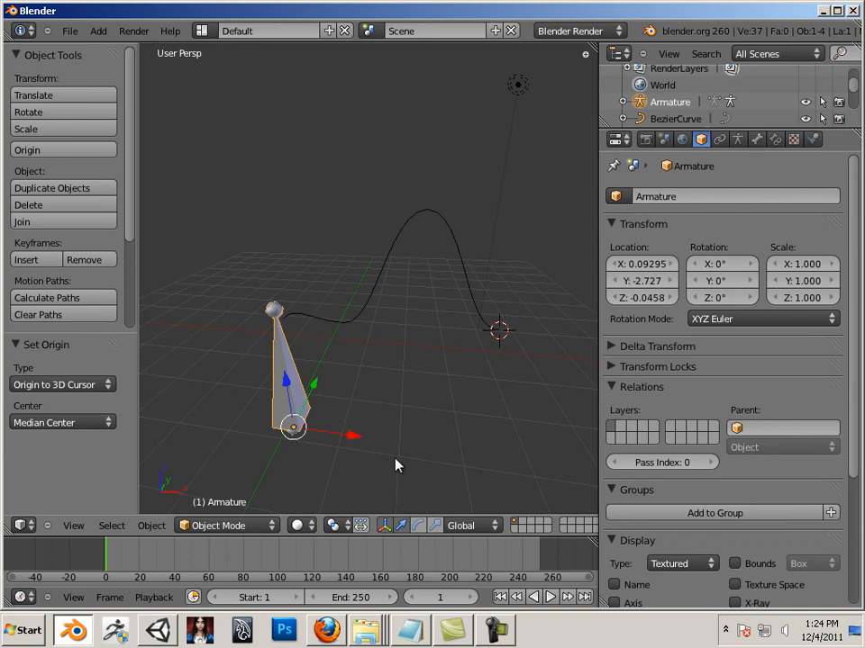
middle_drag(395, 463, 354, 435)
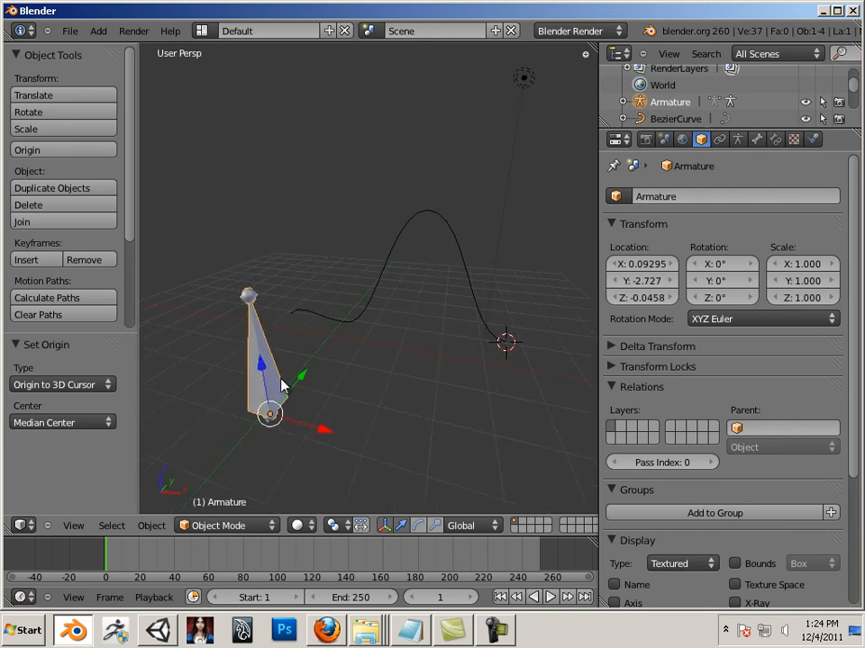
key(Tab)
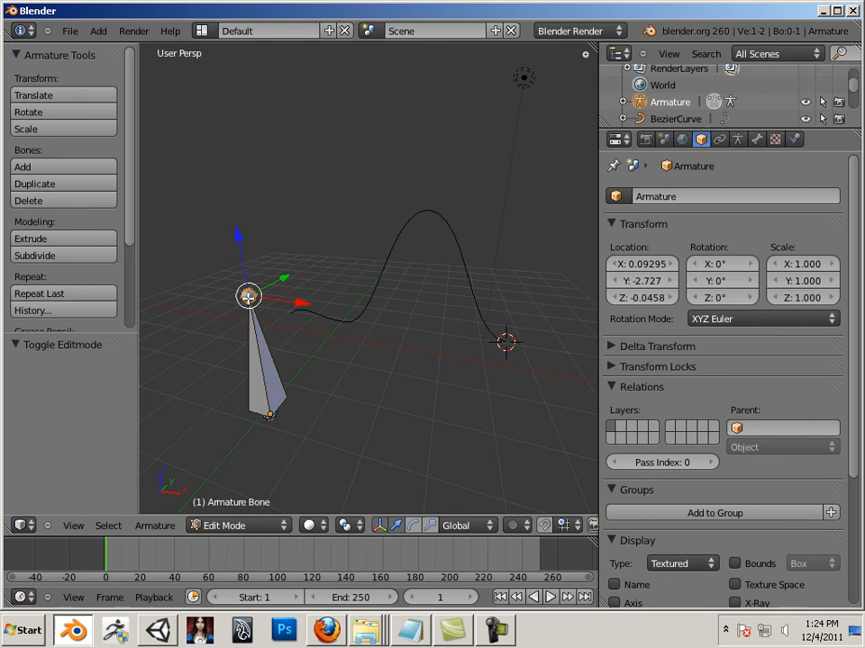
key(shift+s)
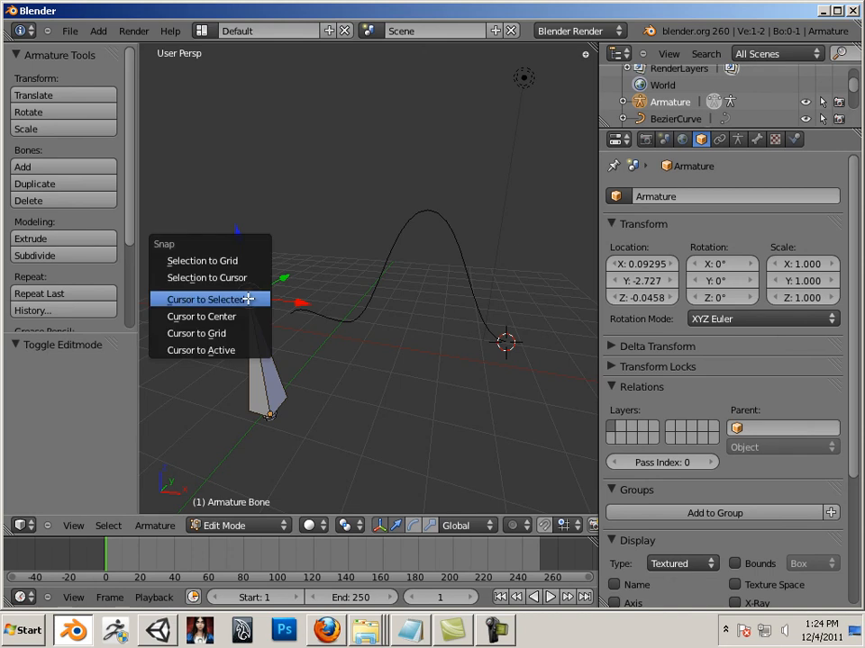
click(180, 300)
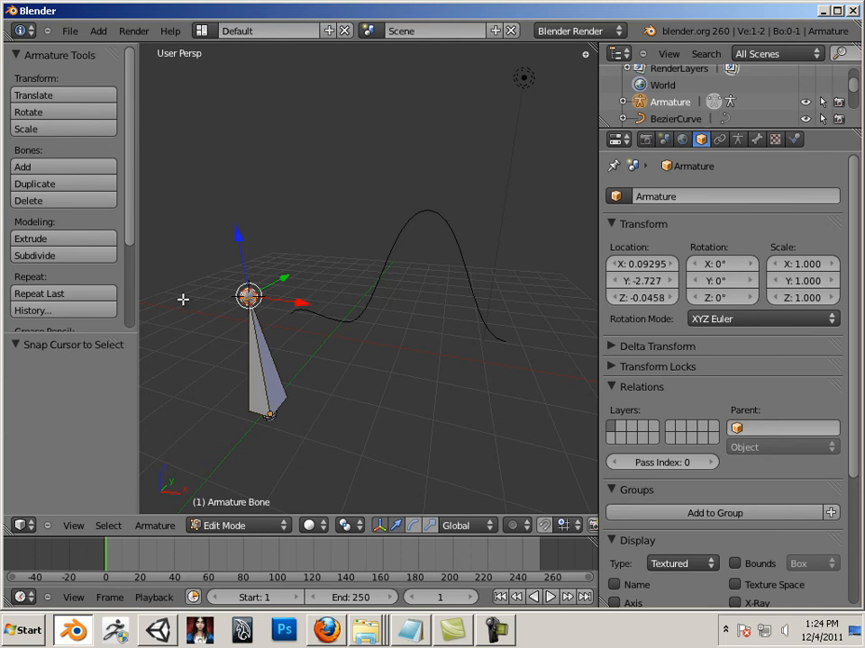
Return to Object Mode, select the Bezier curve and snap it to the 3D cursor at the bone's tip.
key(Tab)
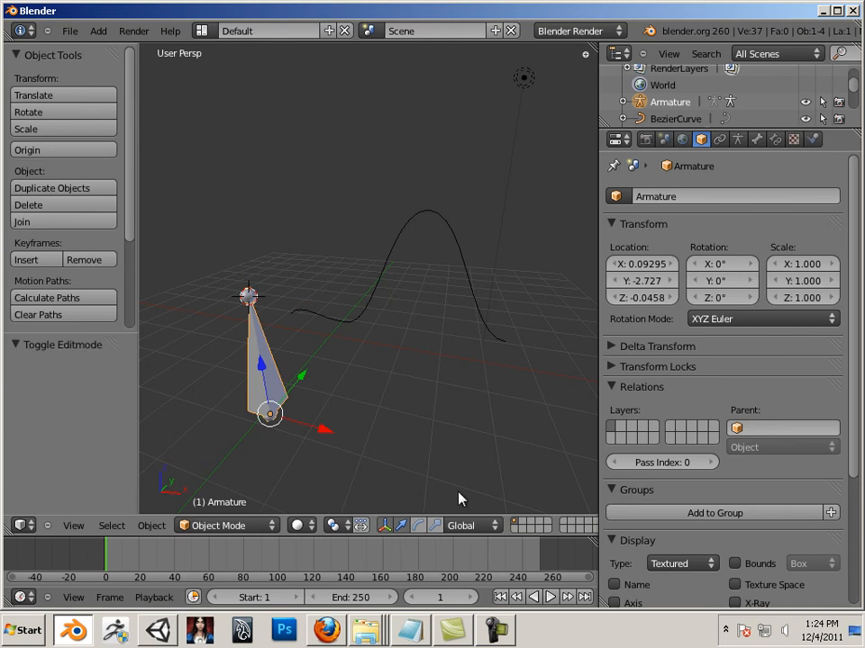
right_click(486, 335)
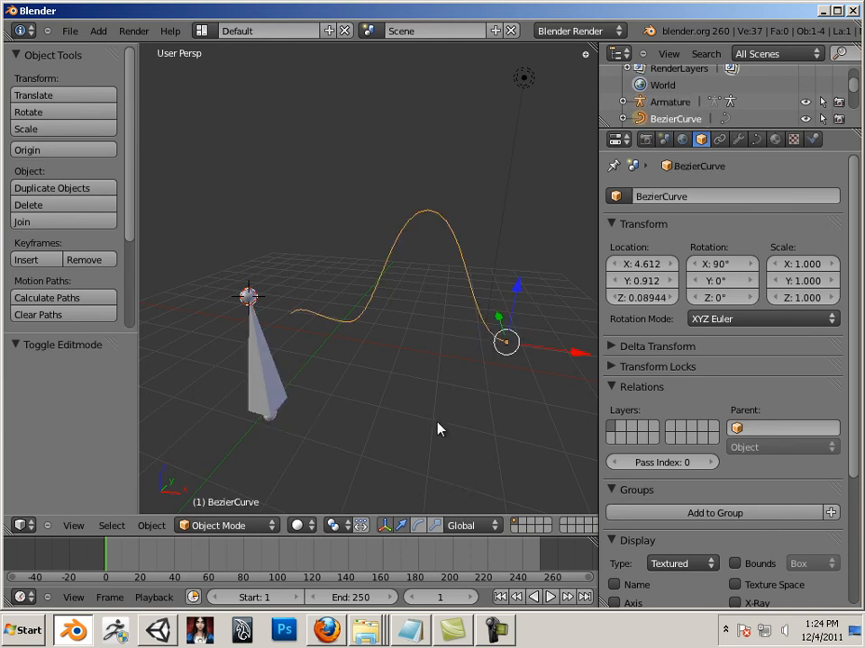
key(shift+s)
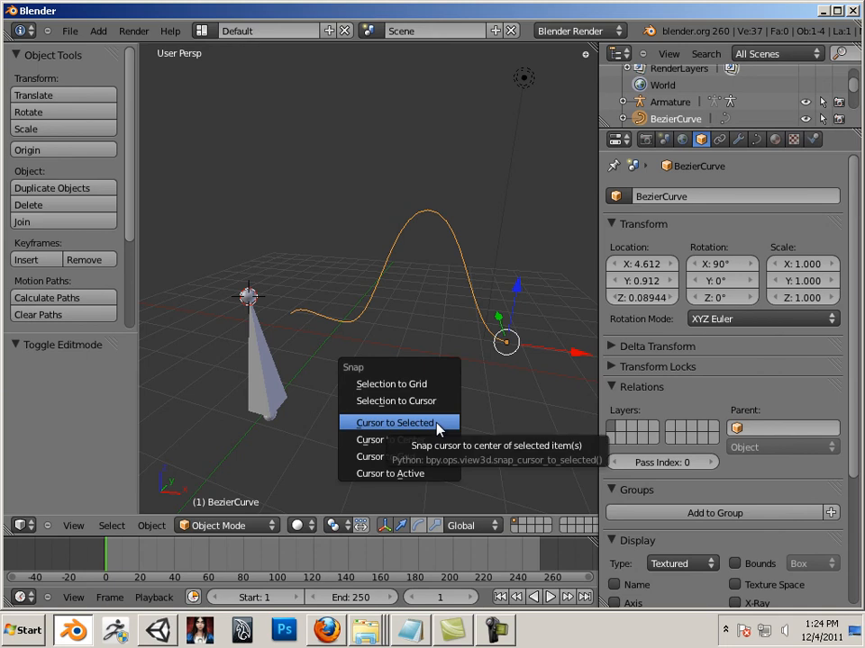
click(436, 405)
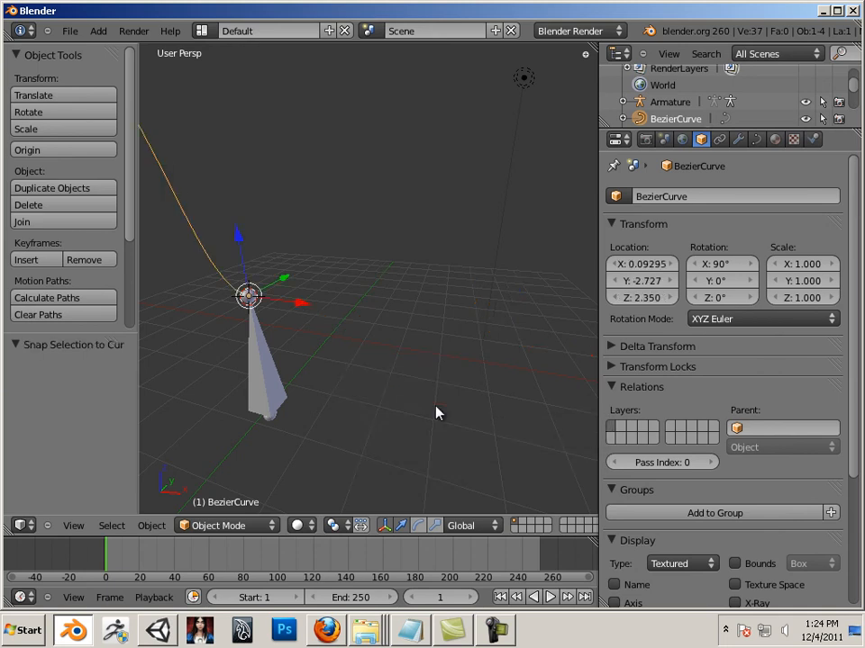
Move the curve about 10 units along Y, and move the armature along X to about -4.37.
mouse_move(436, 412)
middle_down()
mouse_move(349, 419)
mouse_move(444, 415)
mouse_move(402, 417)
mouse_move(394, 404)
mouse_move(431, 434)
mouse_move(407, 428)
mouse_move(427, 429)
middle_up()
middle_drag(473, 486, 301, 438)
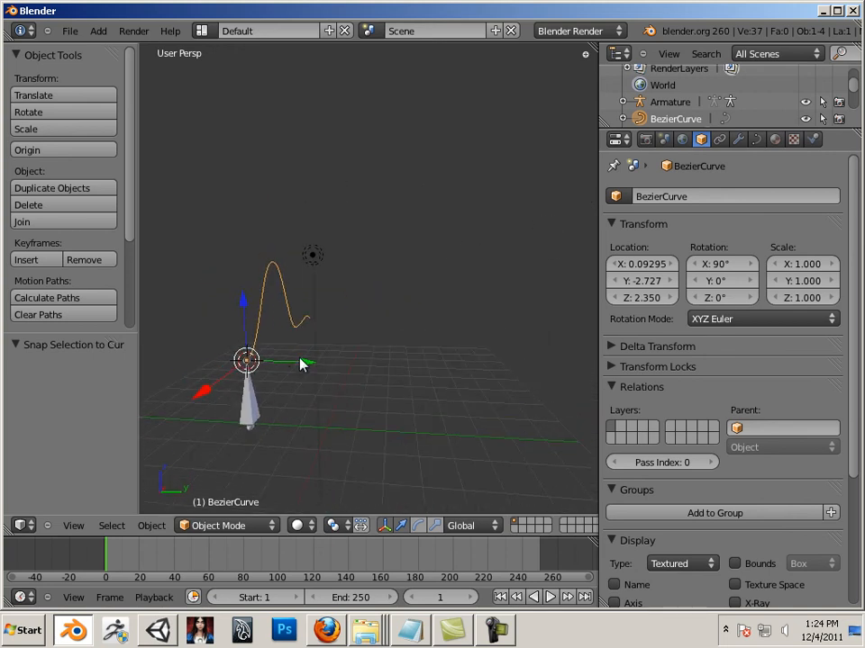
drag(300, 361, 684, 414)
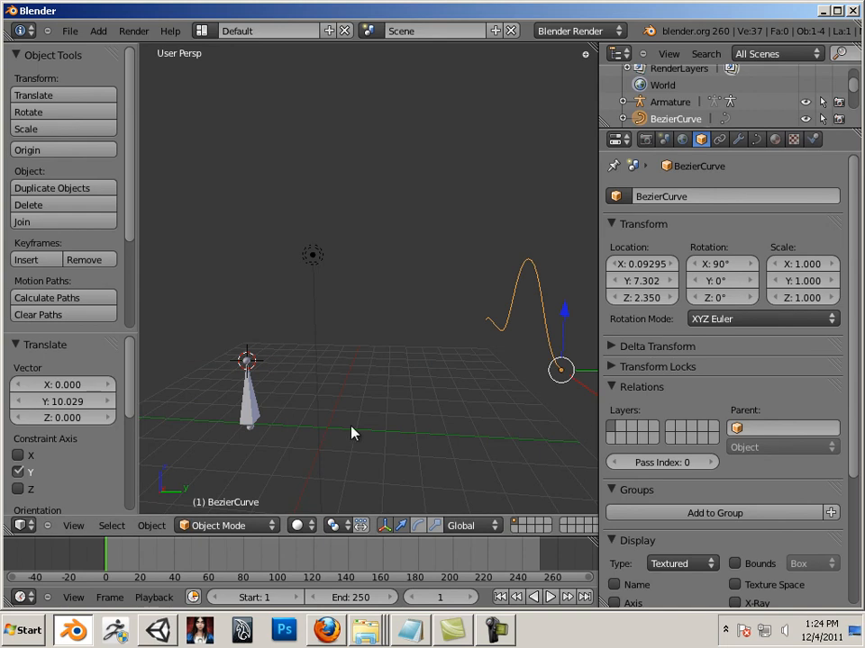
right_click(250, 408)
click(215, 444)
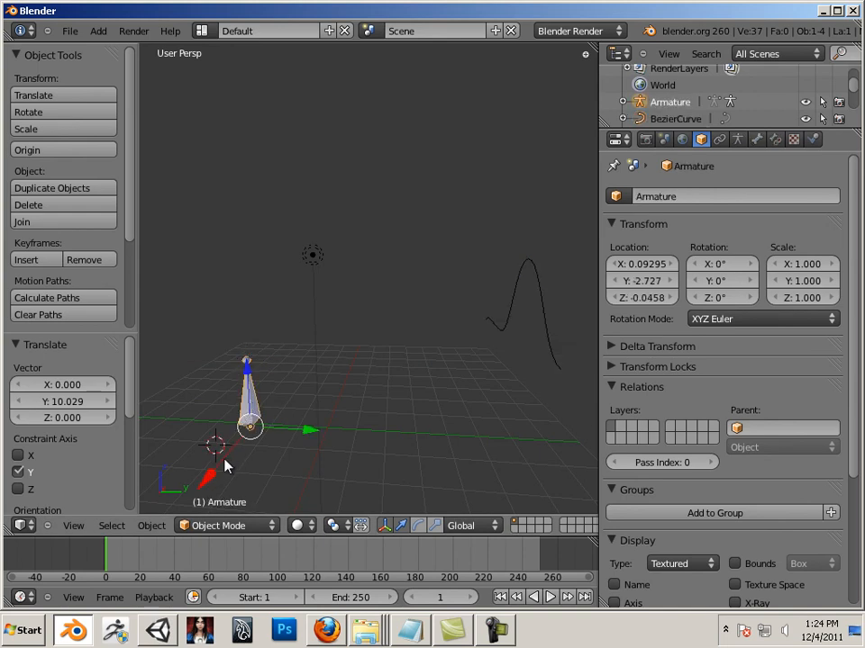
drag(224, 461, 276, 394)
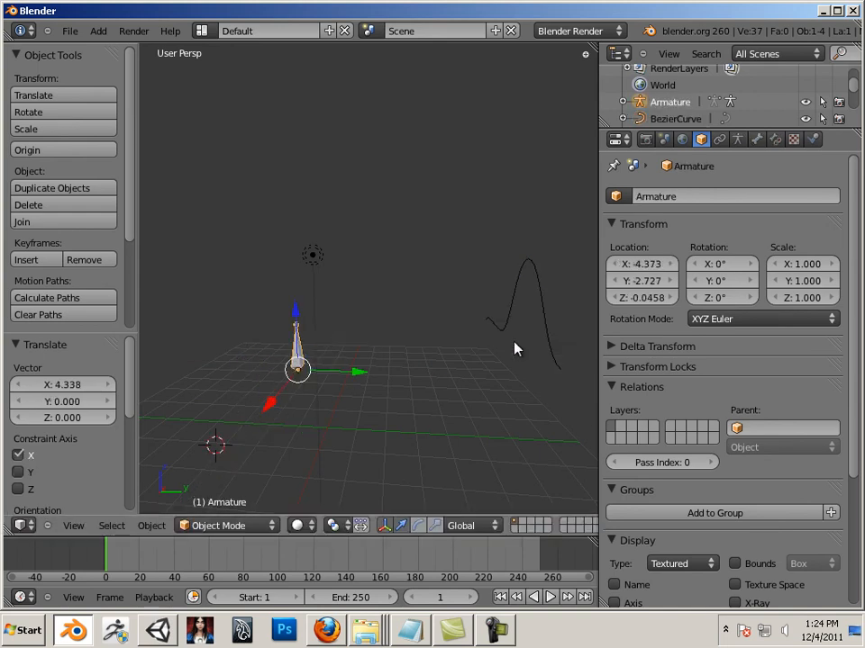
Snap the 3D cursor to the moved bone's tip in Edit Mode, and return to Object Mode.
middle_drag(363, 353, 327, 414)
key(Tab)
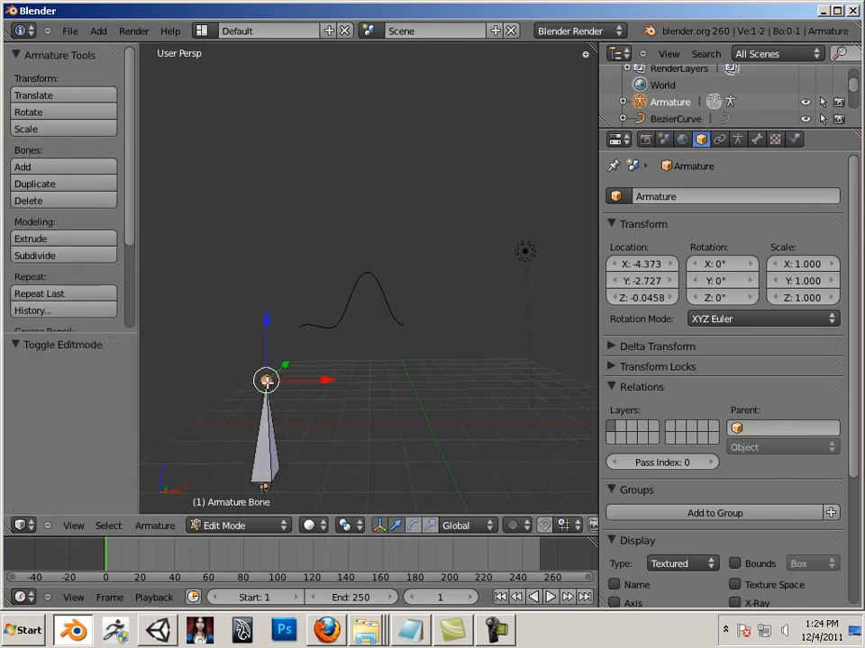
key(shift+s)
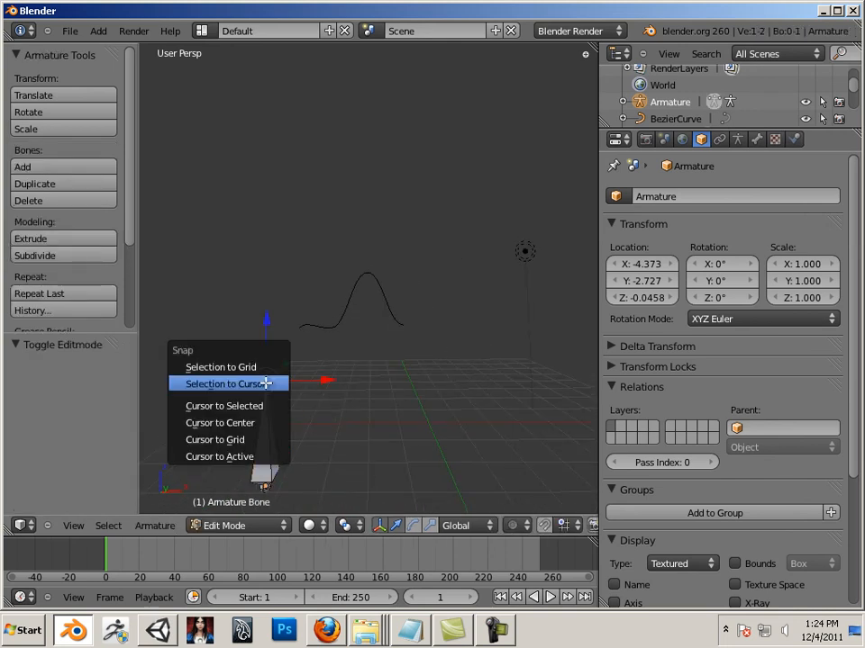
click(261, 406)
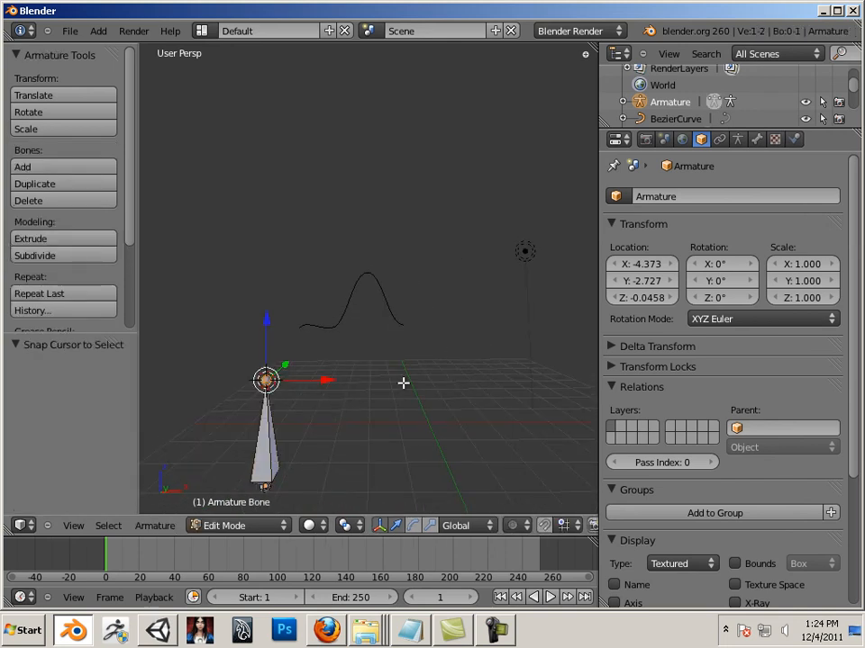
key(Tab)
Select the Bezier curve, snap it to the 3D cursor, and inspect where its end meets the bone's tip.
right_click(387, 335)
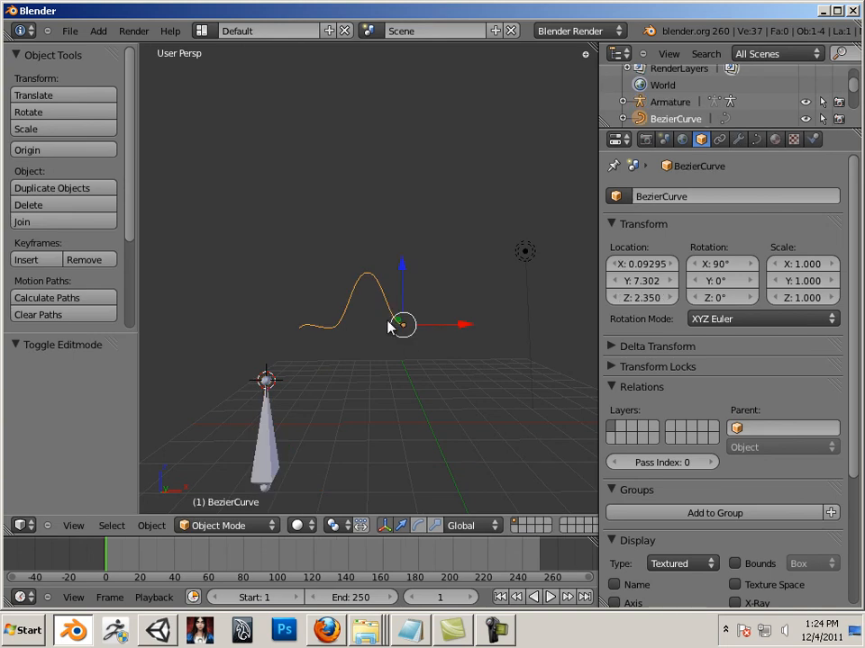
key(shift+s)
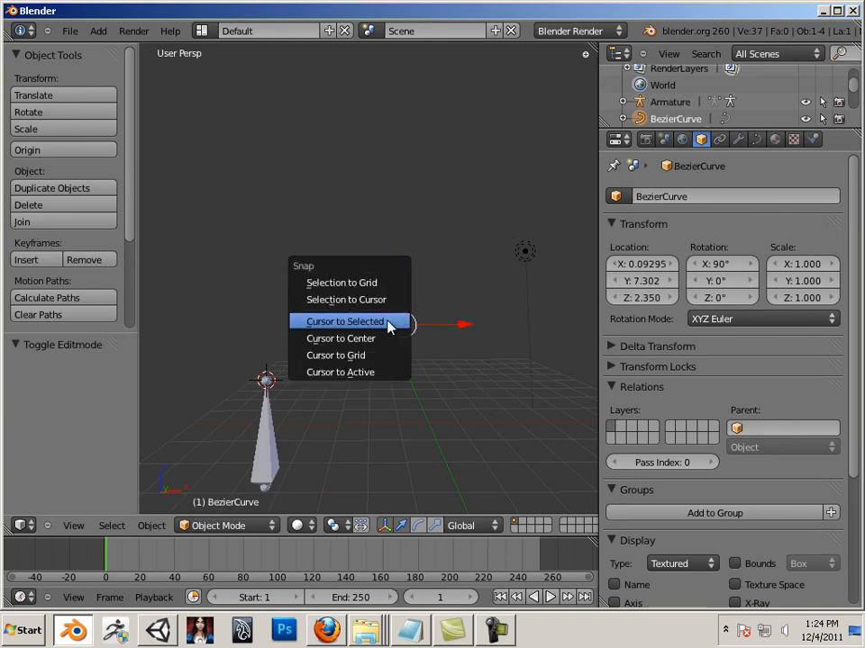
click(389, 306)
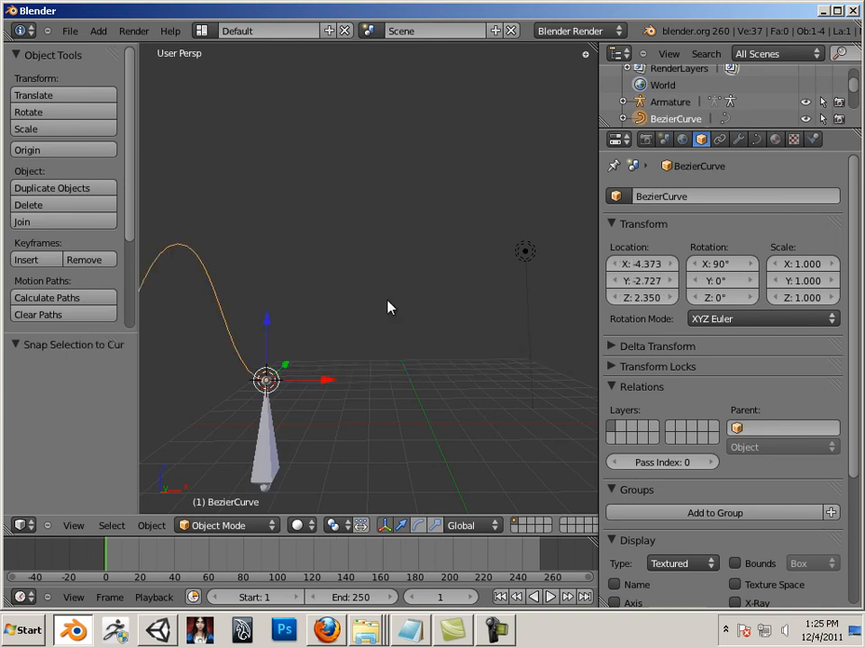
middle_drag(434, 386, 331, 394)
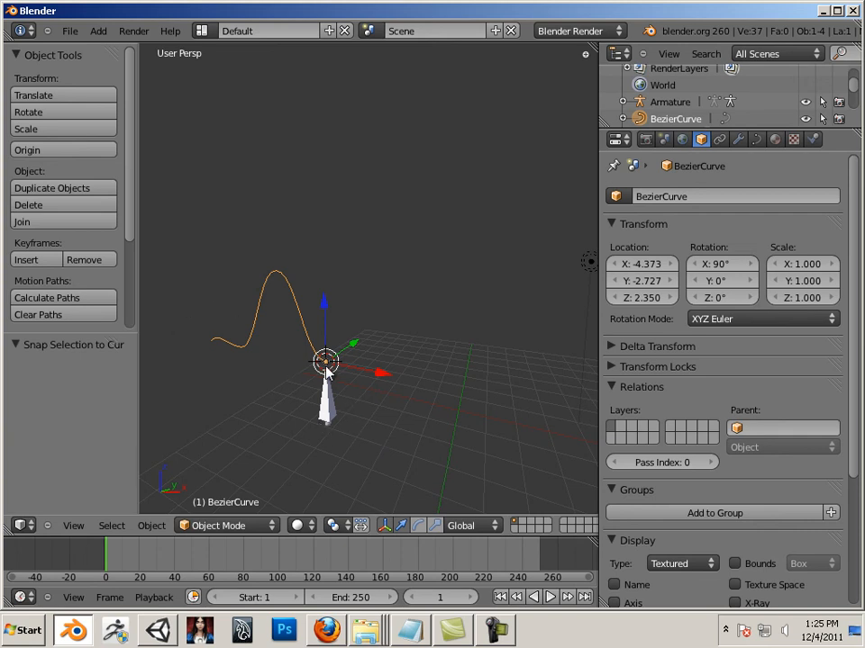
middle_drag(317, 439, 365, 384)
middle_drag(317, 469, 430, 415)
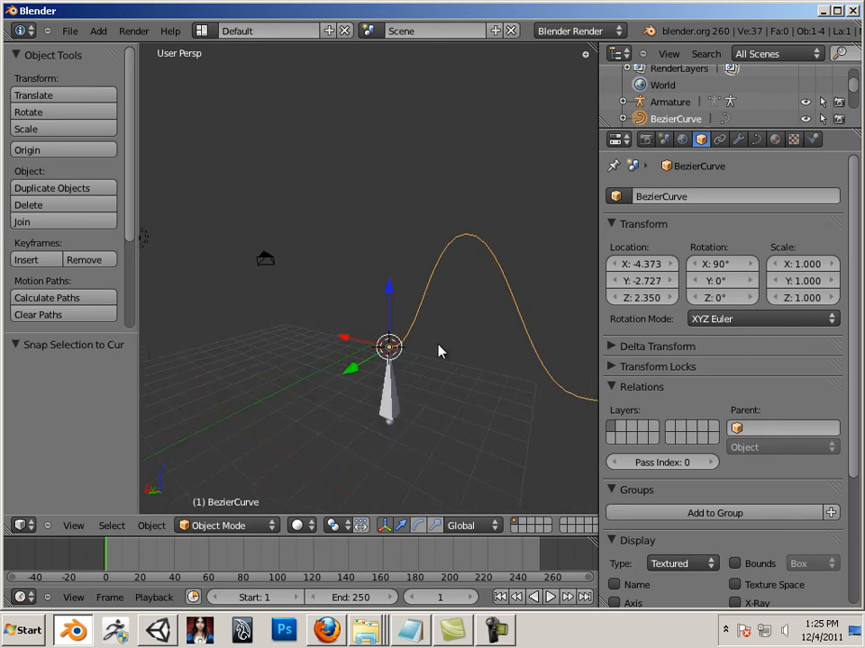
middle_drag(438, 350, 418, 420)
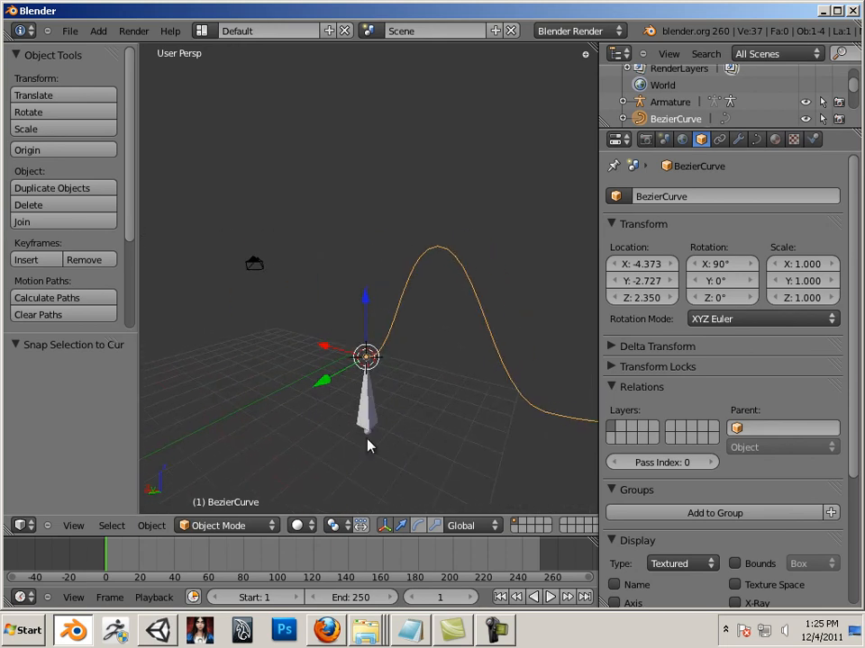